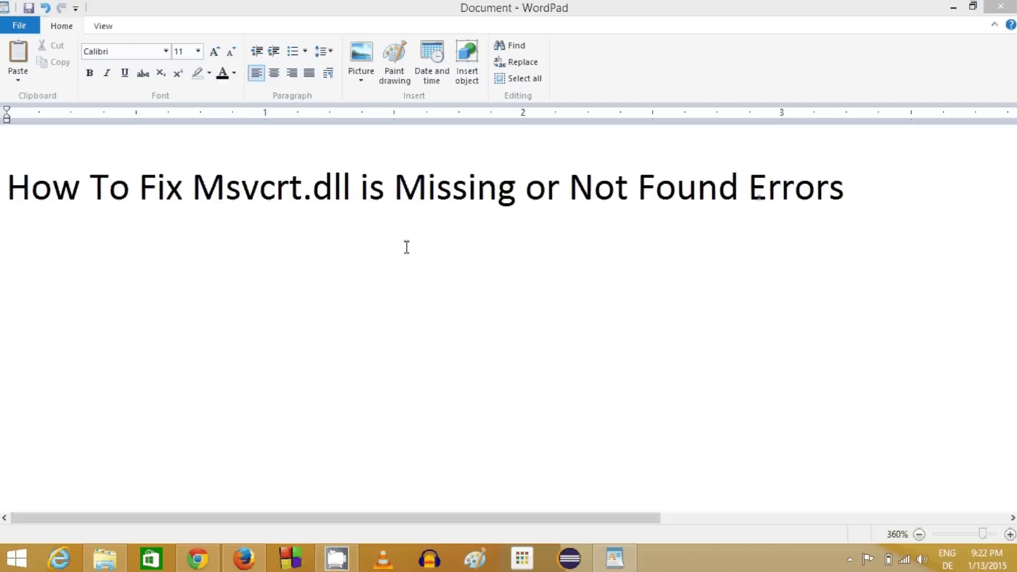
Step: Bring the WordPad document forward and select 'Msvcrt.dll' in its heading
key(alt+Tab)
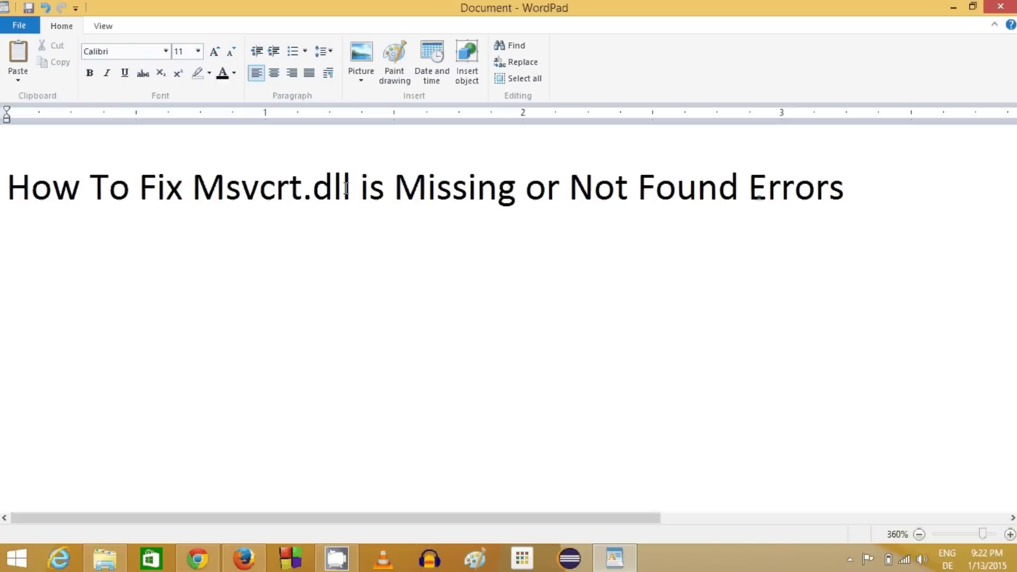
click(351, 188)
drag(351, 186, 244, 184)
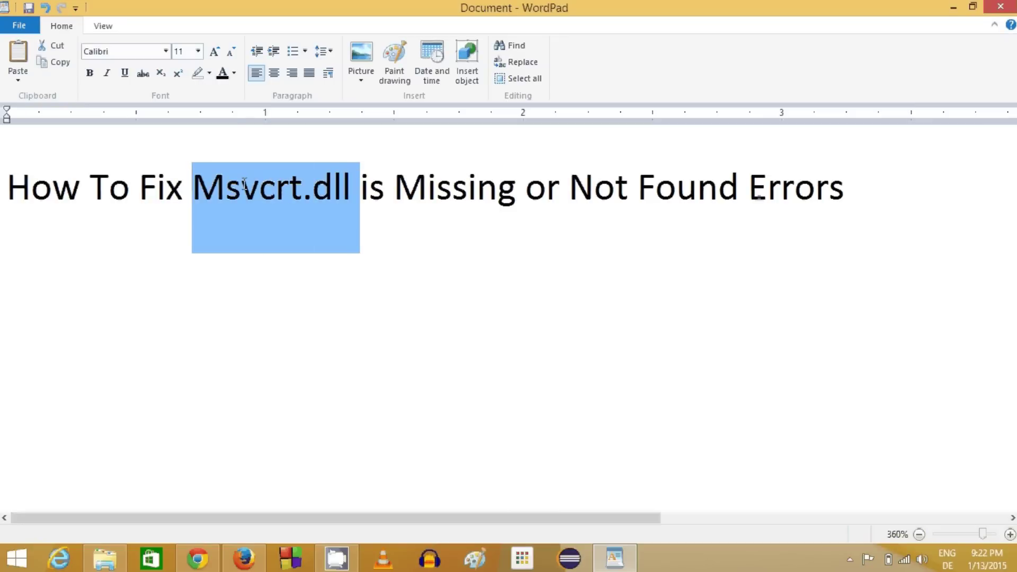
click(316, 199)
click(347, 186)
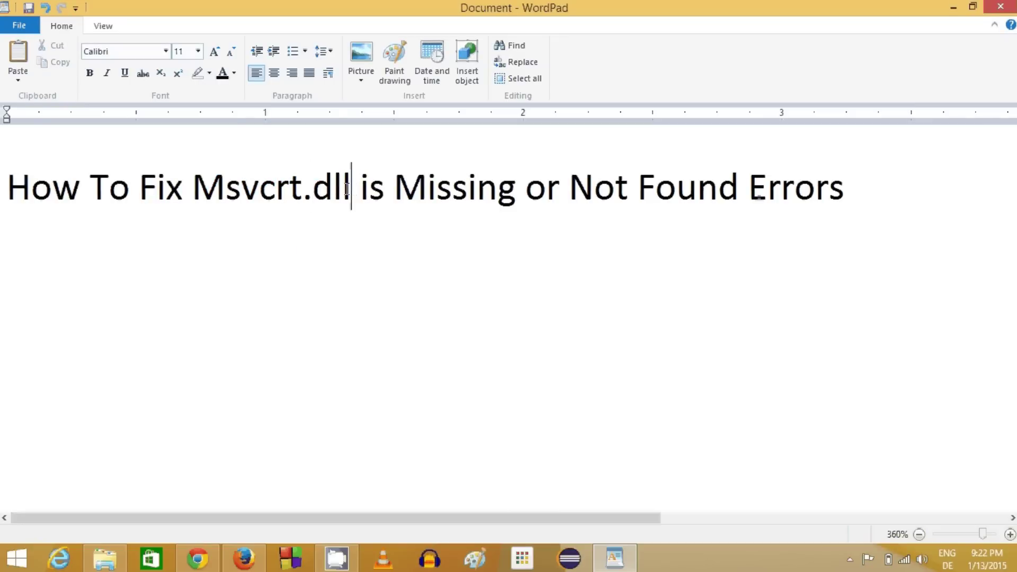
drag(347, 186, 254, 186)
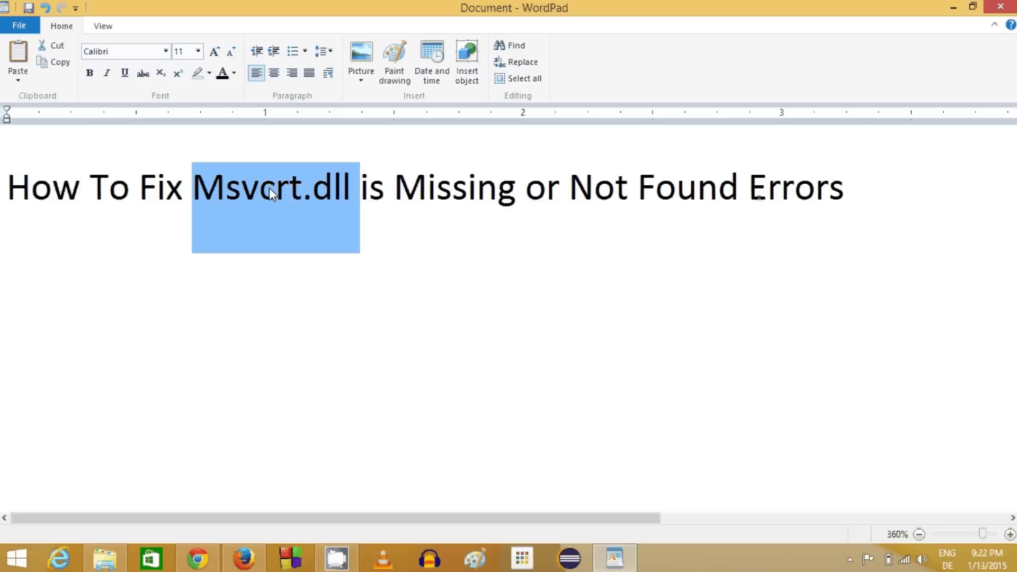
click(273, 188)
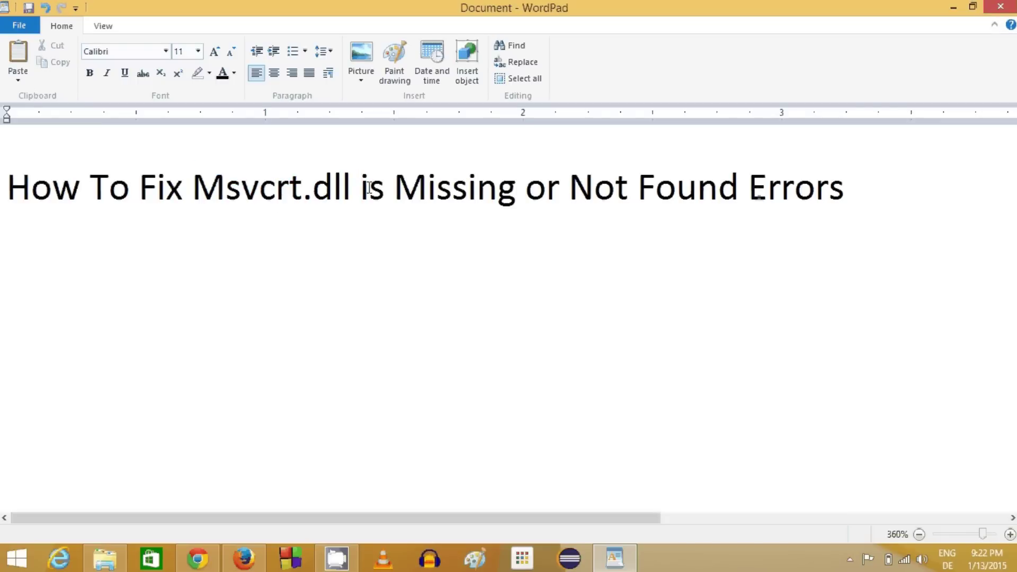
click(350, 190)
drag(350, 188, 291, 188)
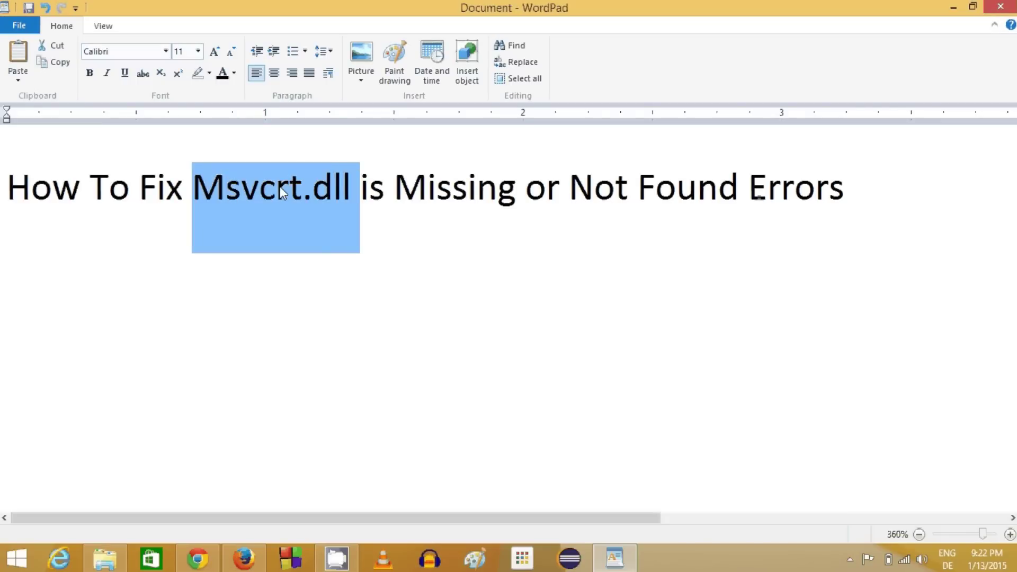
click(292, 191)
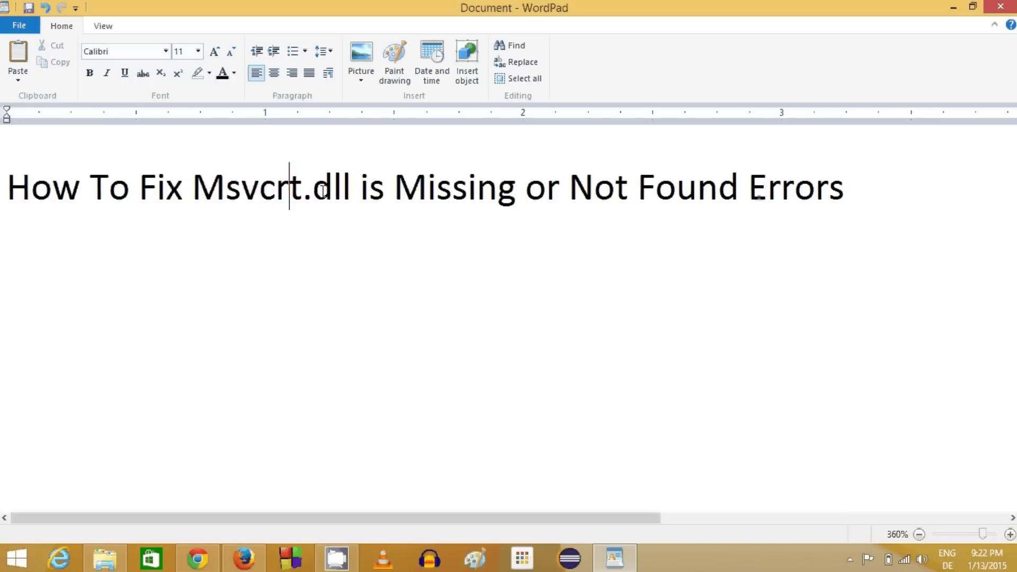
click(351, 190)
drag(351, 190, 256, 188)
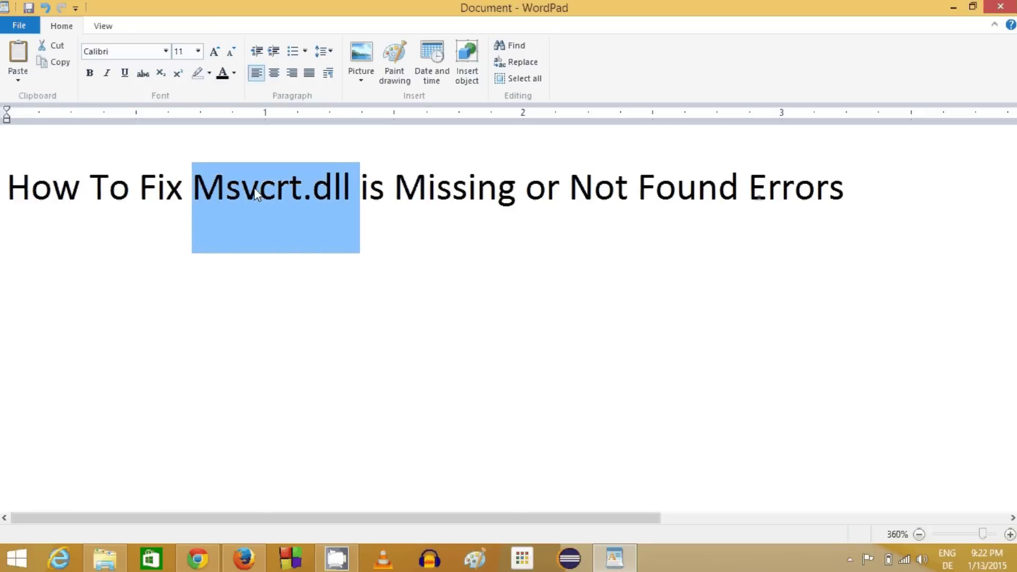
click(254, 189)
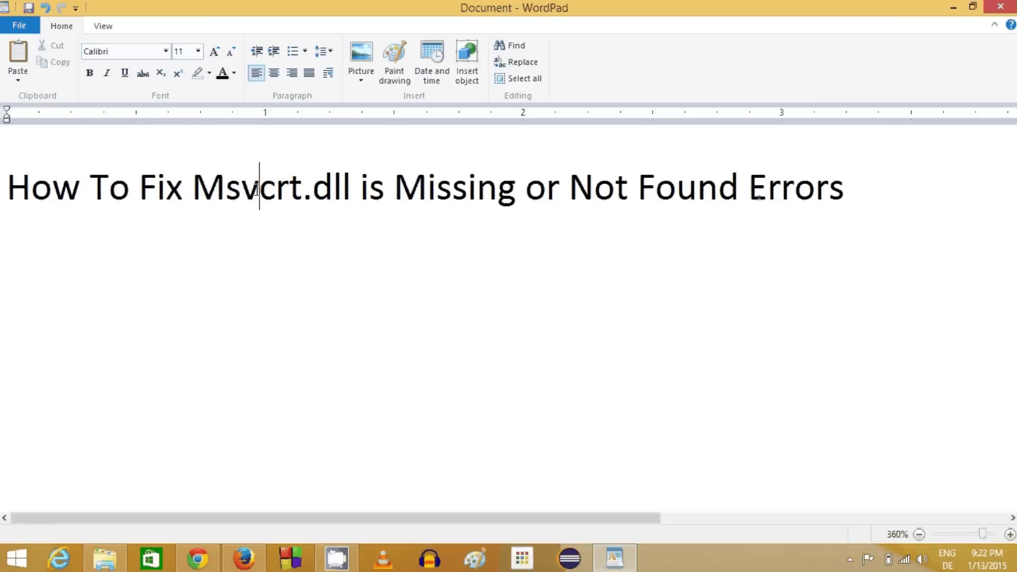
click(351, 191)
drag(351, 191, 283, 191)
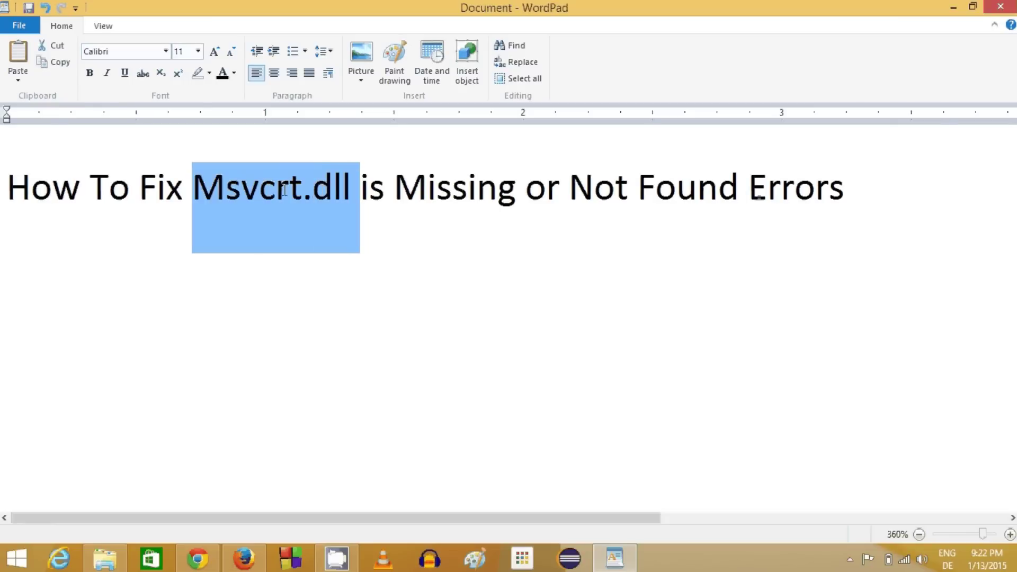
click(350, 189)
double_click(257, 190)
click(332, 191)
click(351, 191)
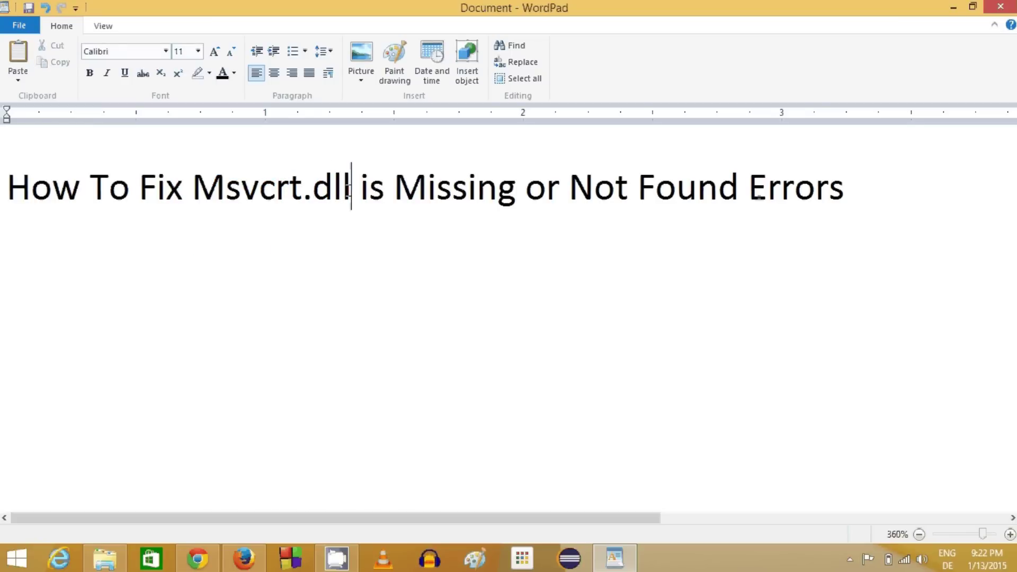
double_click(303, 191)
Step: Copy the selected 'Msvcrt.dll' to the clipboard
right_click(271, 189)
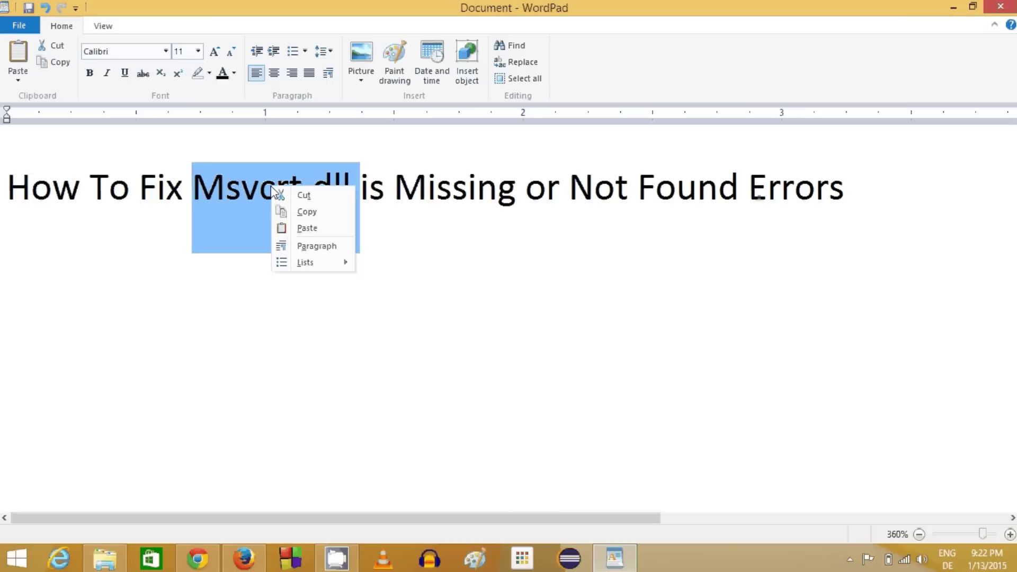
click(307, 212)
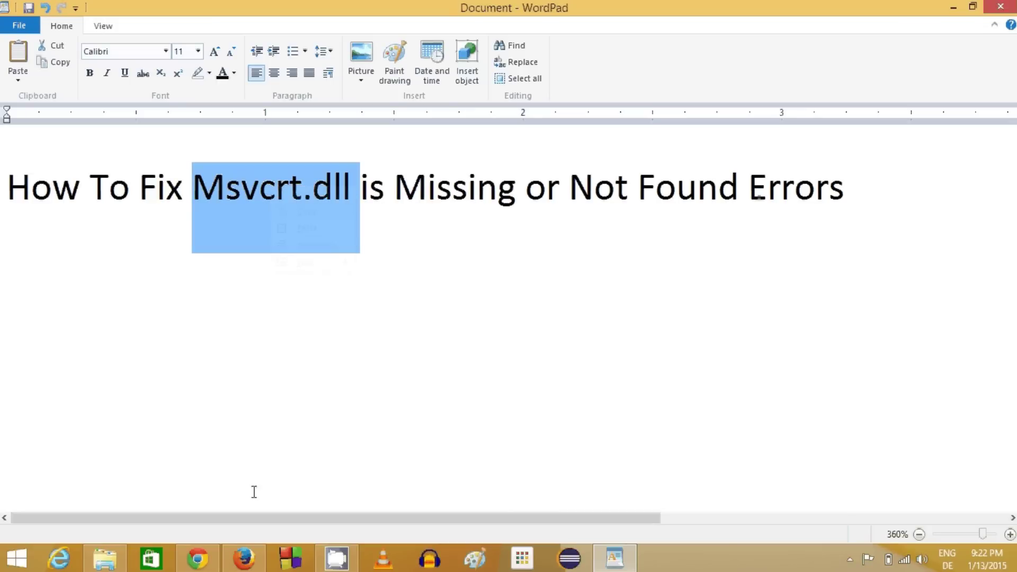
click(243, 559)
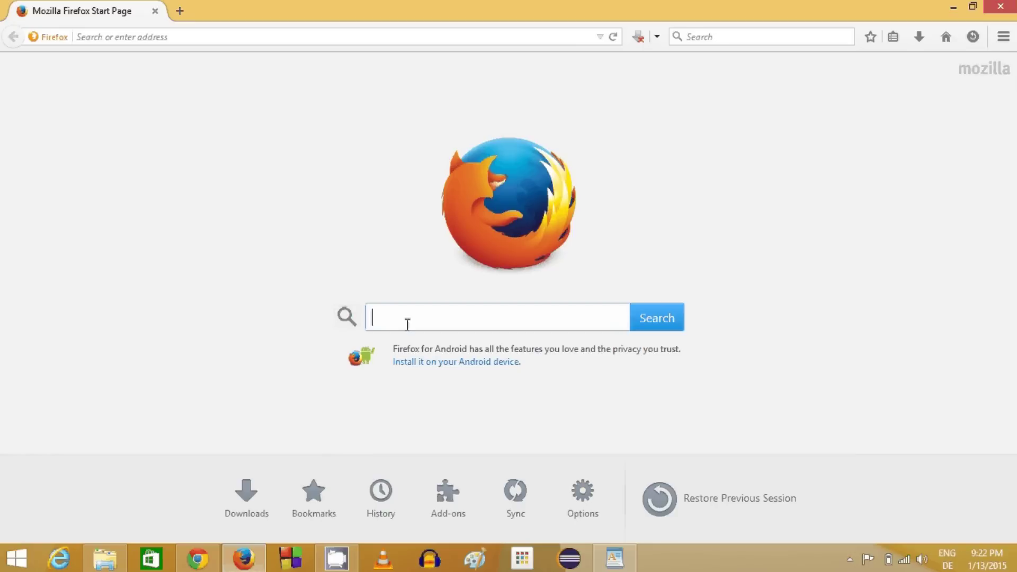
Step: Google 'Msvcrt.dll' and open the DLL-files.com msvcrt.dll result
key(ctrl+v)
click(653, 328)
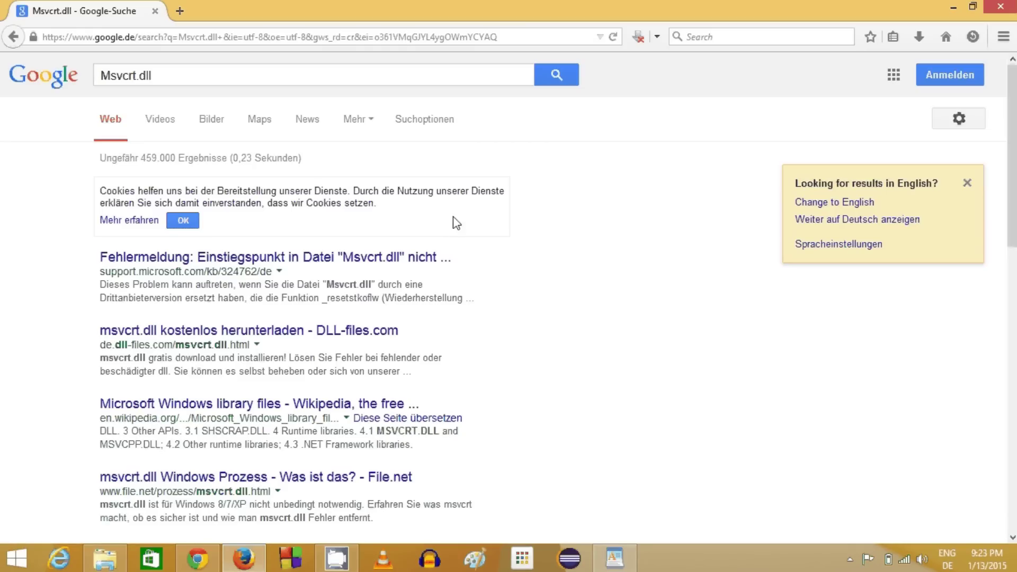
scroll(456, 222, down, 3)
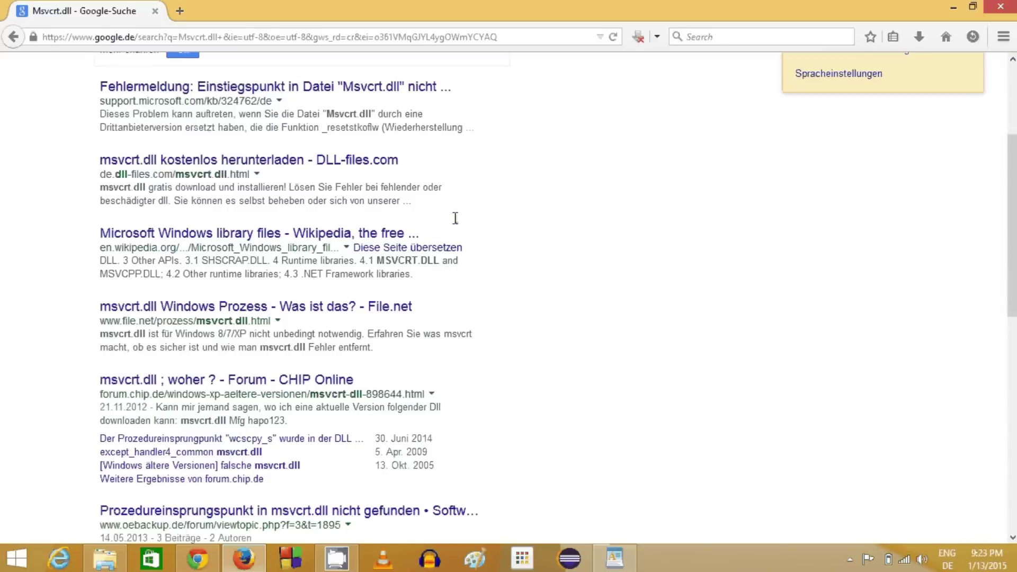
click(221, 161)
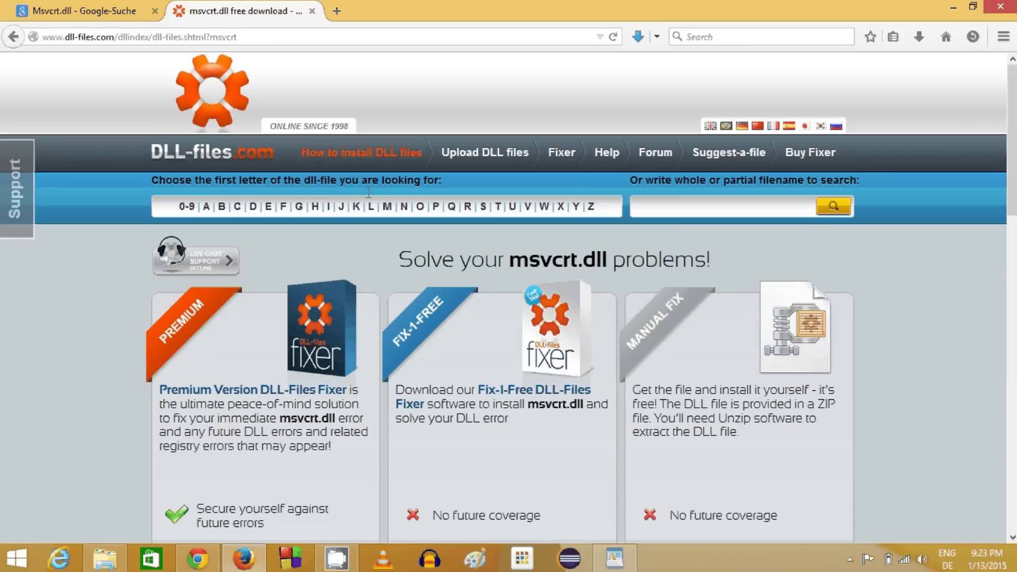
scroll(586, 201, down, 3)
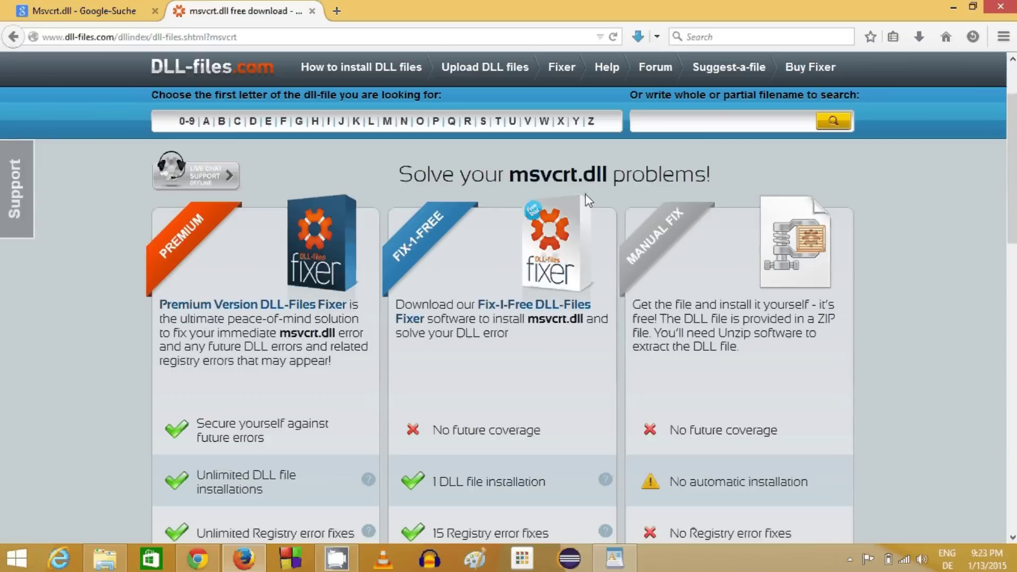
scroll(586, 194, down, 3)
scroll(611, 188, up, 3)
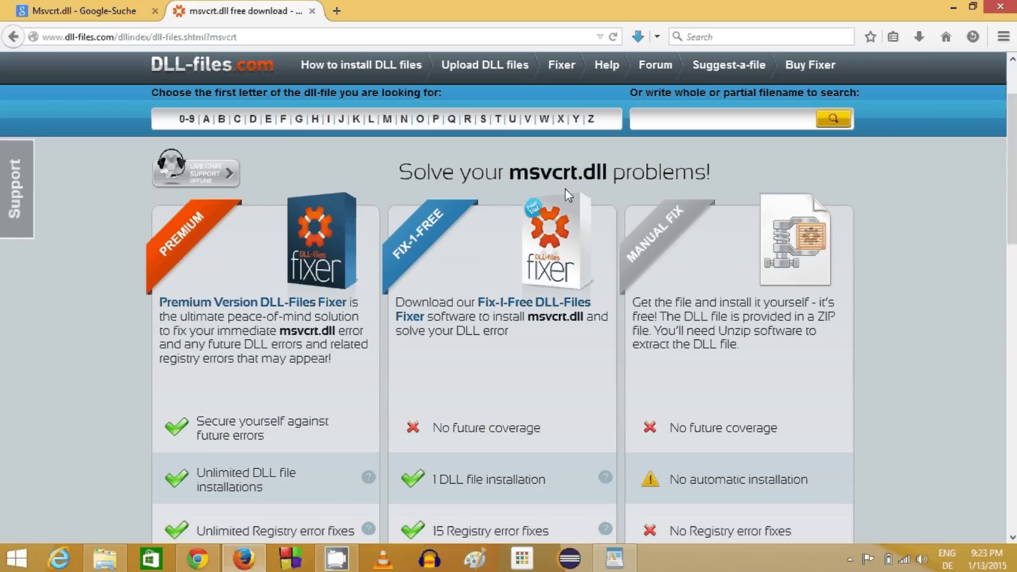
scroll(604, 192, down, 10)
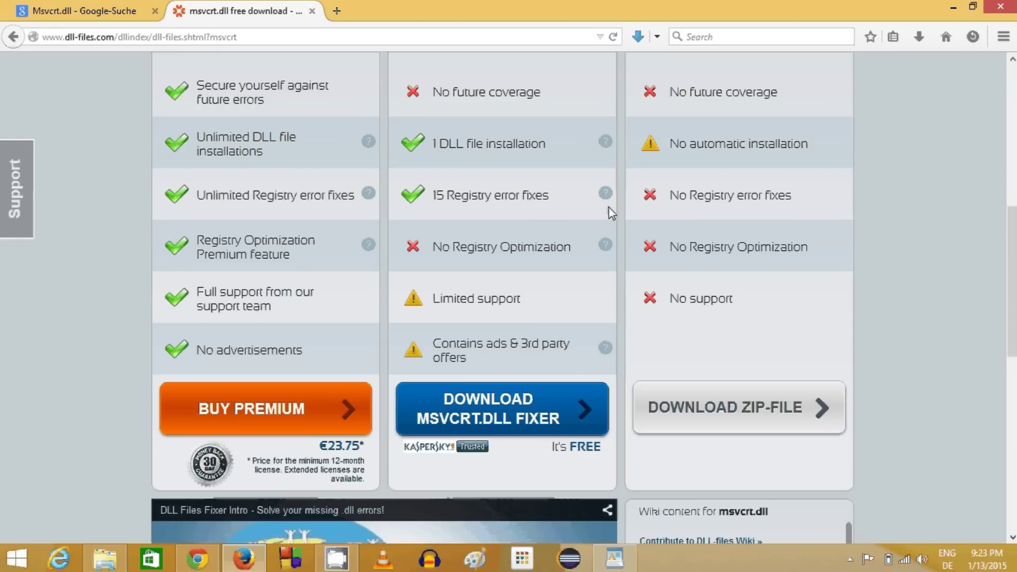
scroll(680, 371, up, 9)
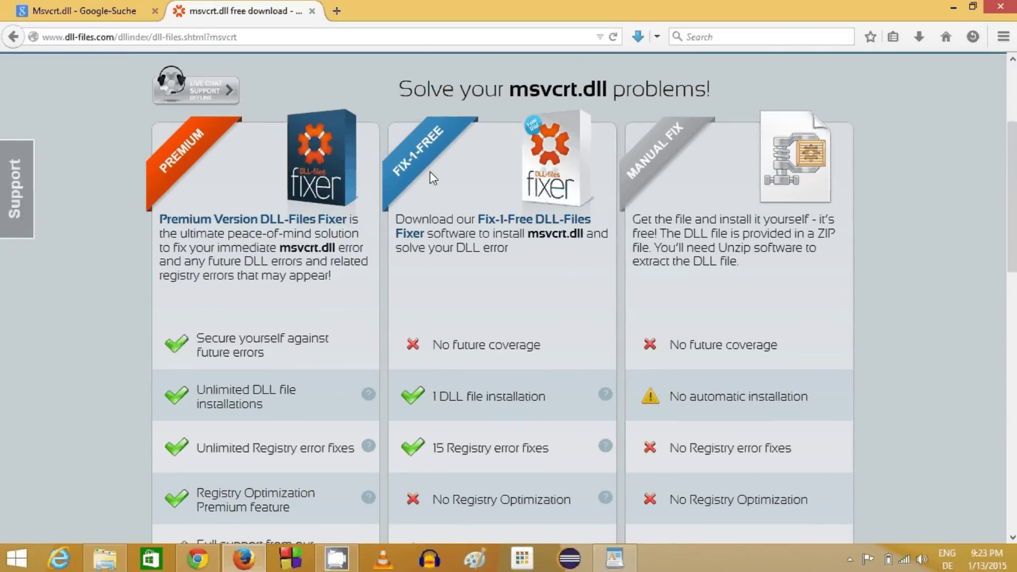
scroll(434, 166, down, 1)
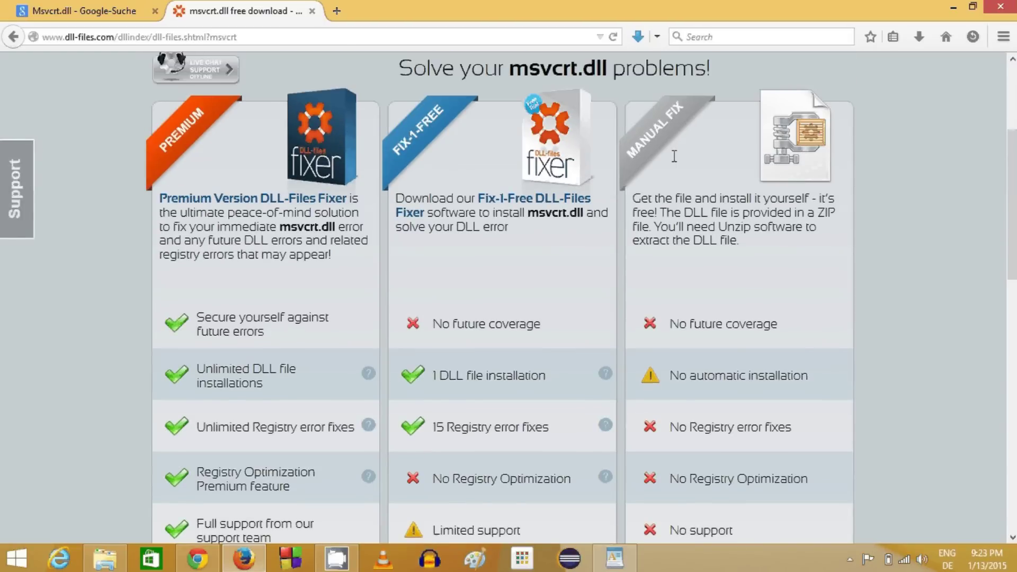
scroll(683, 164, up, 1)
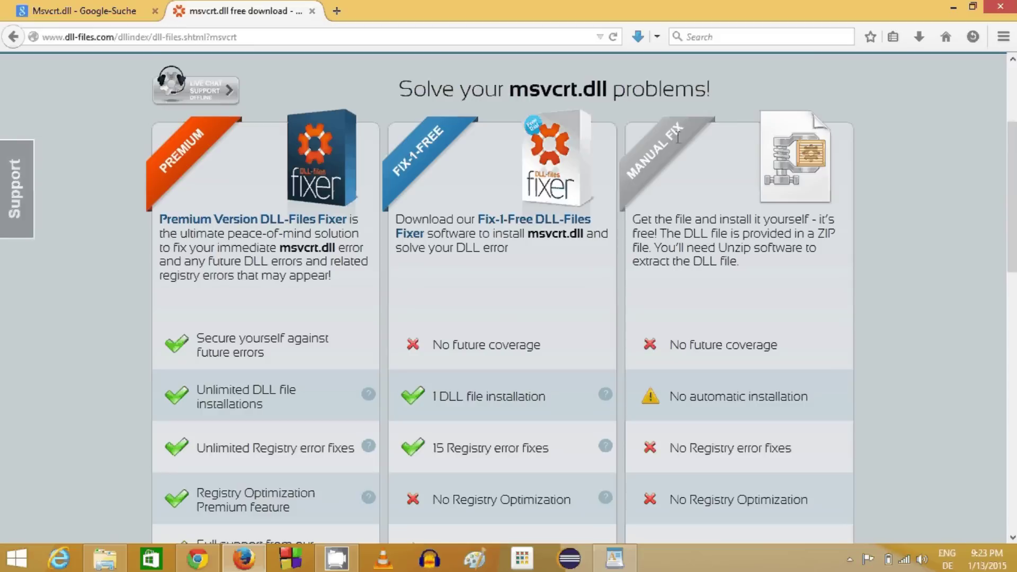
drag(681, 127, 631, 172)
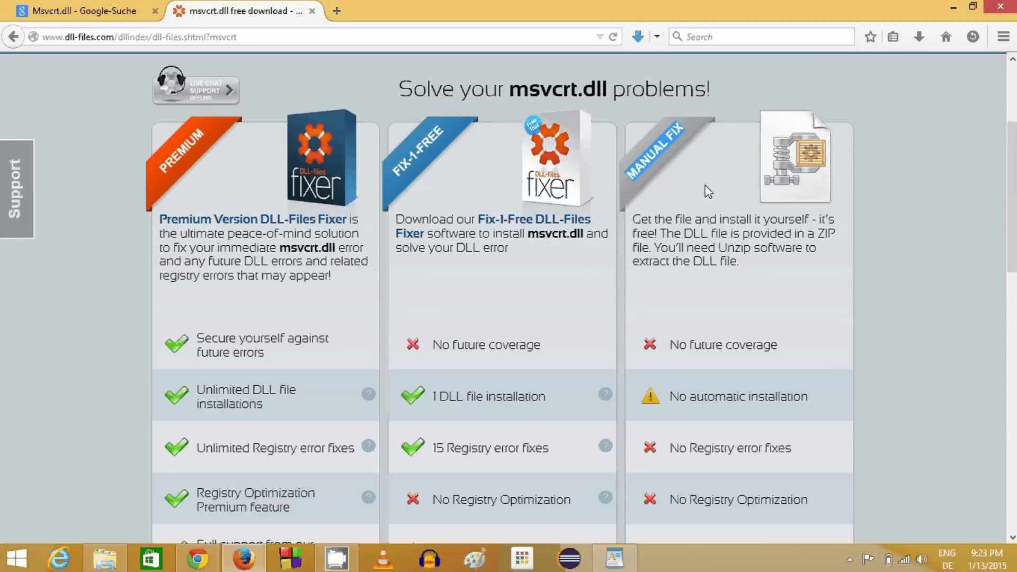
scroll(708, 192, down, 5)
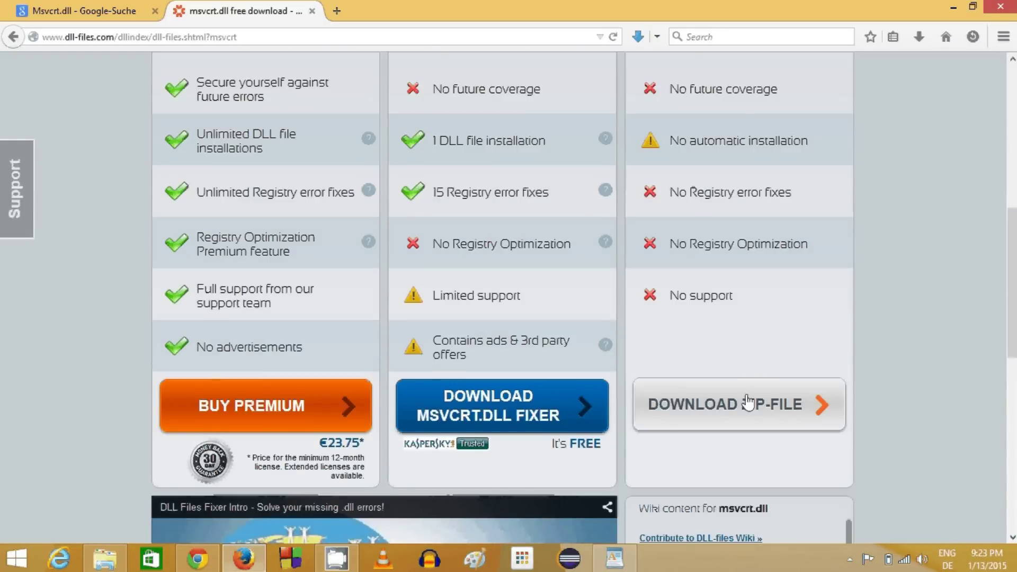
scroll(762, 363, down, 3)
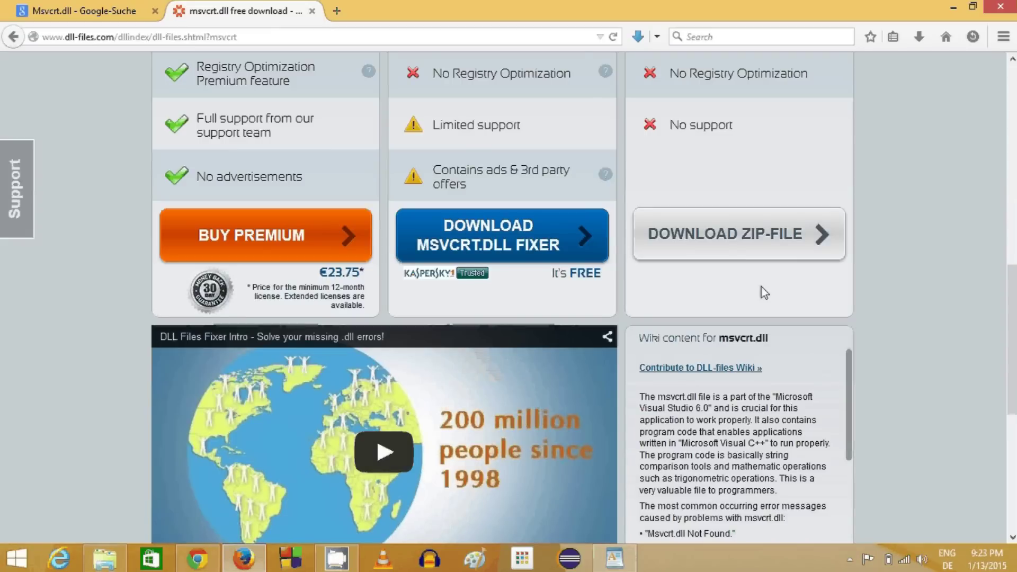
scroll(723, 270, up, 8)
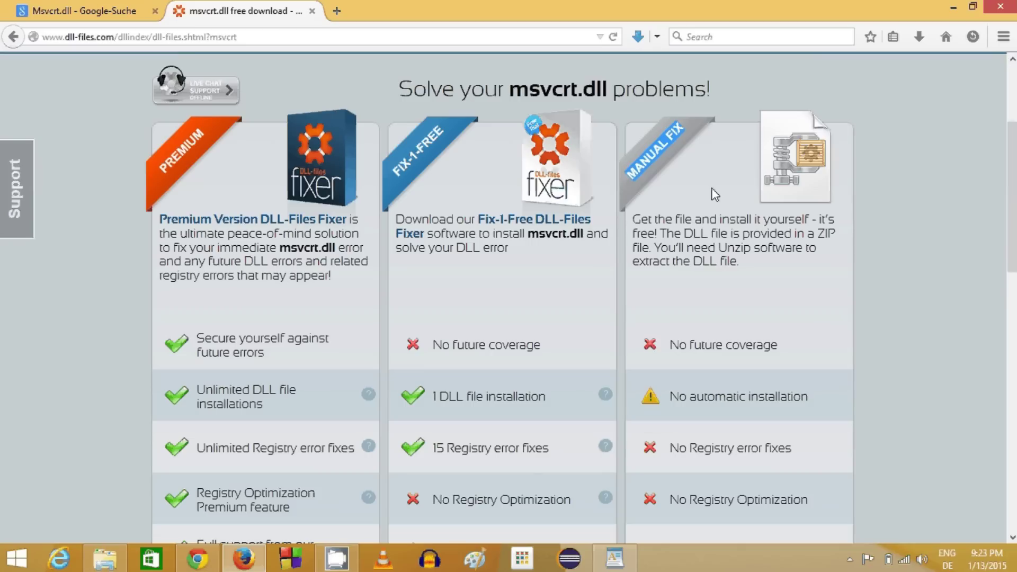
scroll(718, 202, down, 5)
scroll(715, 373, down, 3)
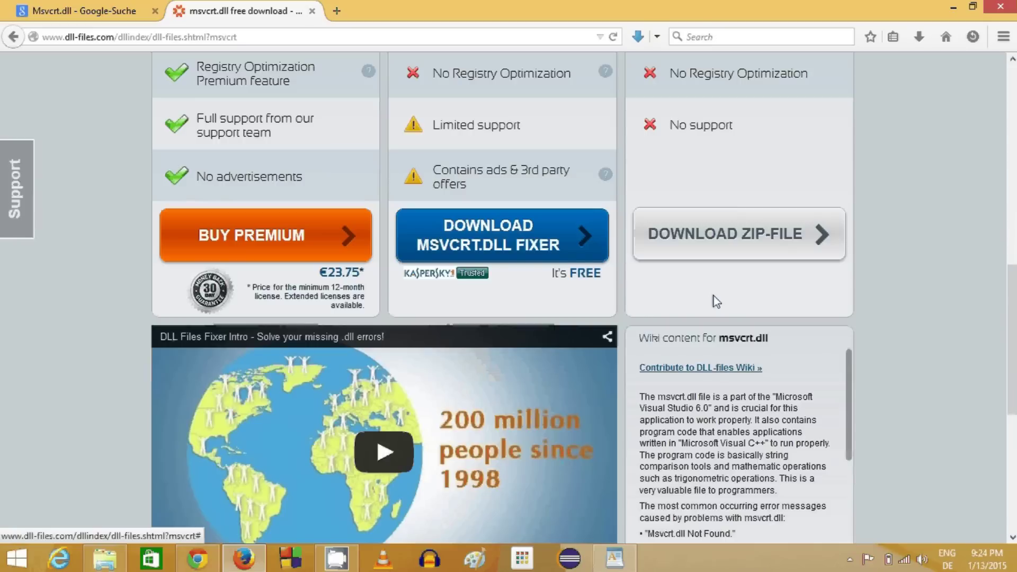
click(737, 243)
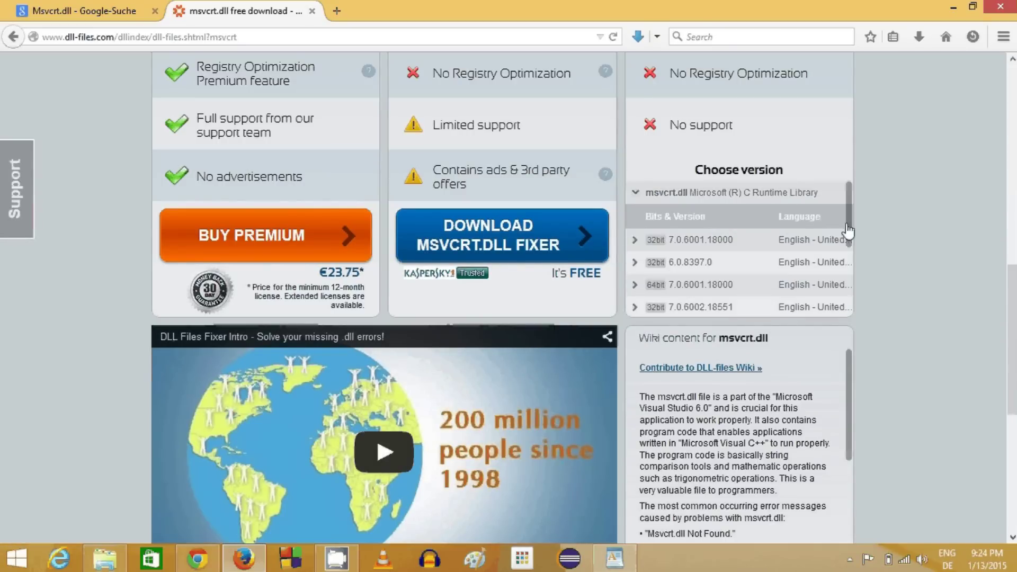
Step: Expand the 32bit 7.0.6001.18000 version and save its msvcrt.zip download
scroll(850, 215, down, 1)
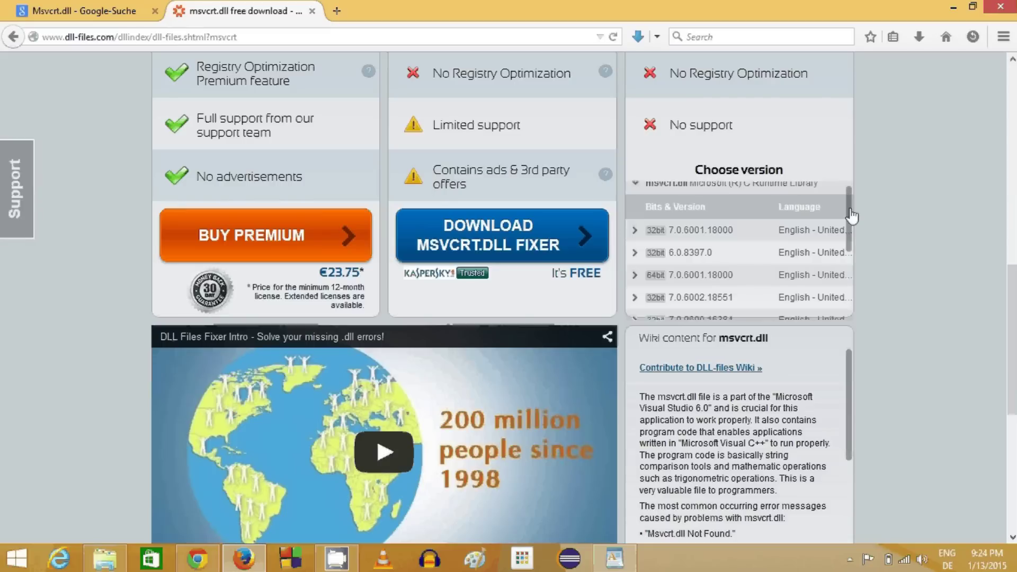
mouse_move(850, 214)
mouse_down()
mouse_move(853, 268)
mouse_move(853, 211)
mouse_up()
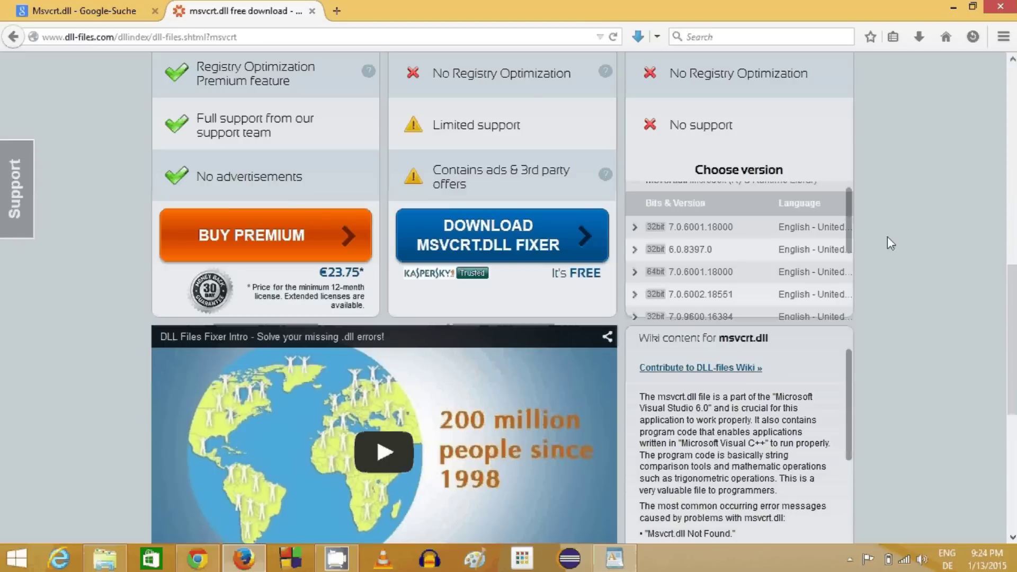
click(673, 233)
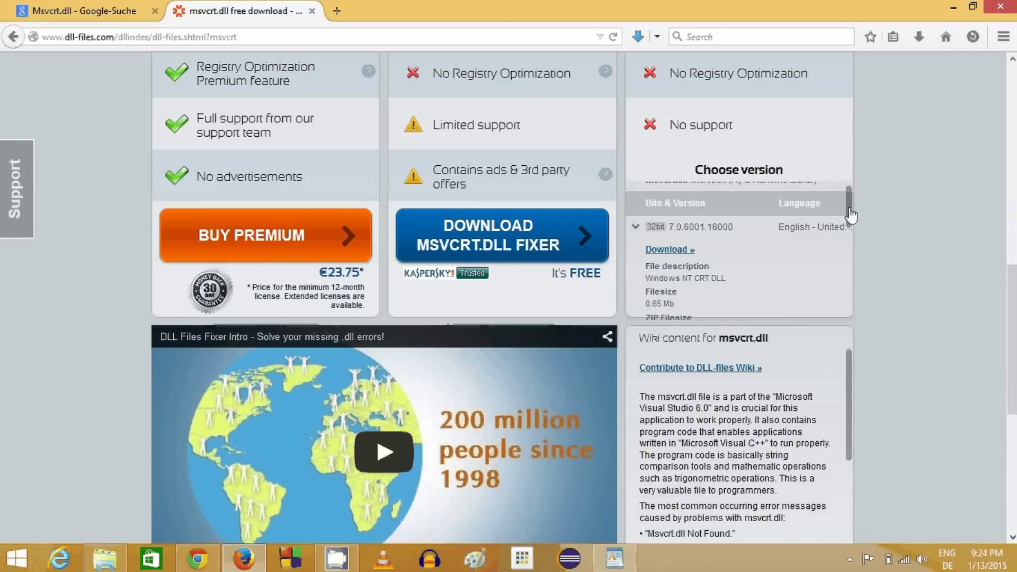
drag(850, 214, 848, 272)
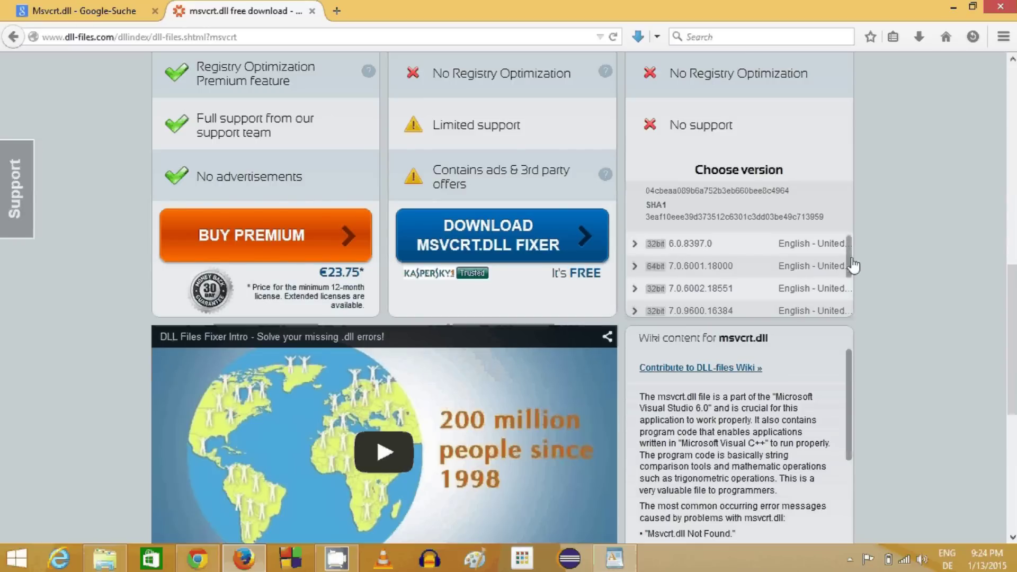
drag(846, 260, 849, 225)
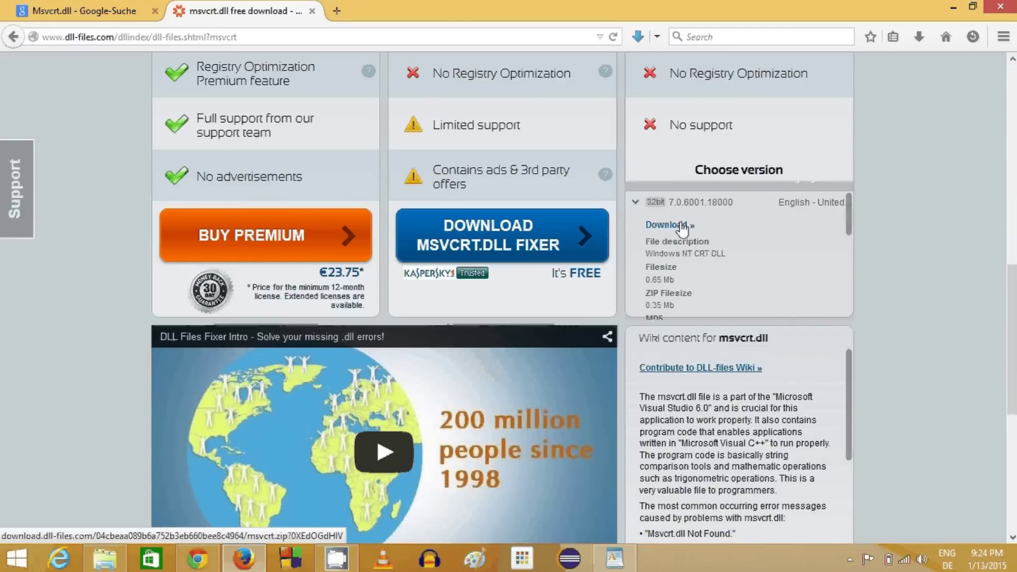
click(681, 227)
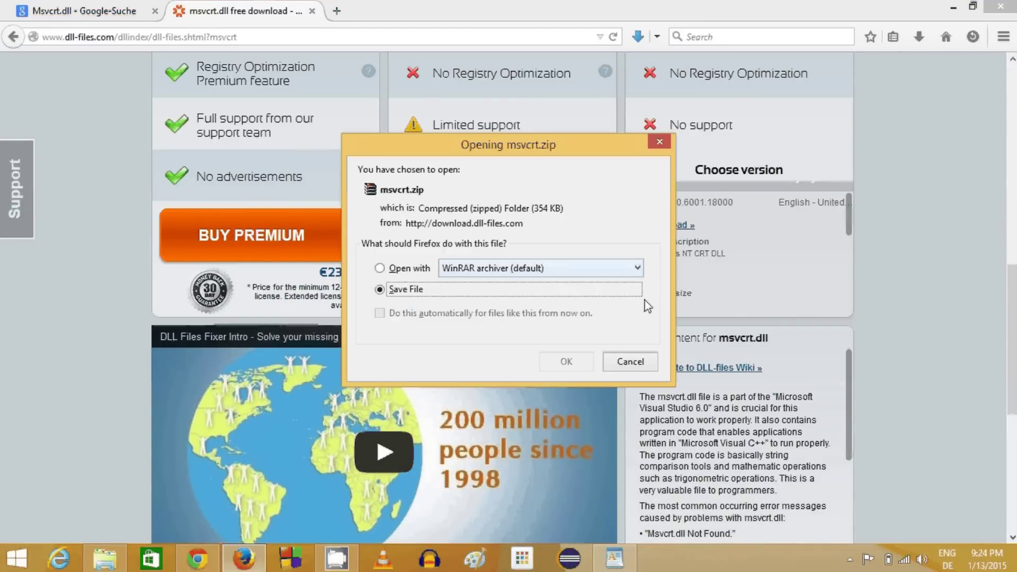
click(583, 362)
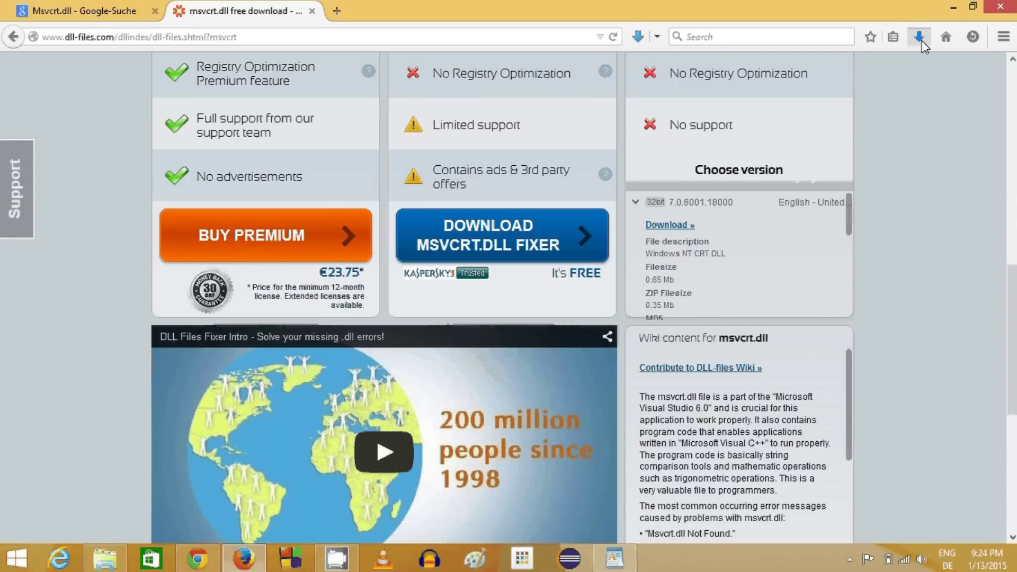
click(921, 38)
Step: Open msvcrt.zip in WinRAR and drag msvcrt.dll out onto the desktop
click(909, 59)
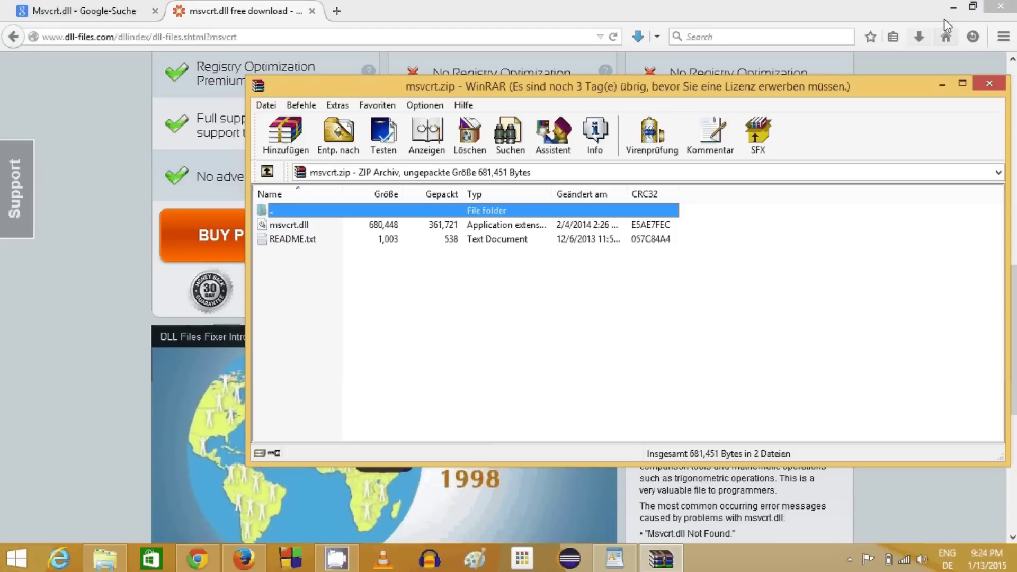
click(953, 10)
click(954, 10)
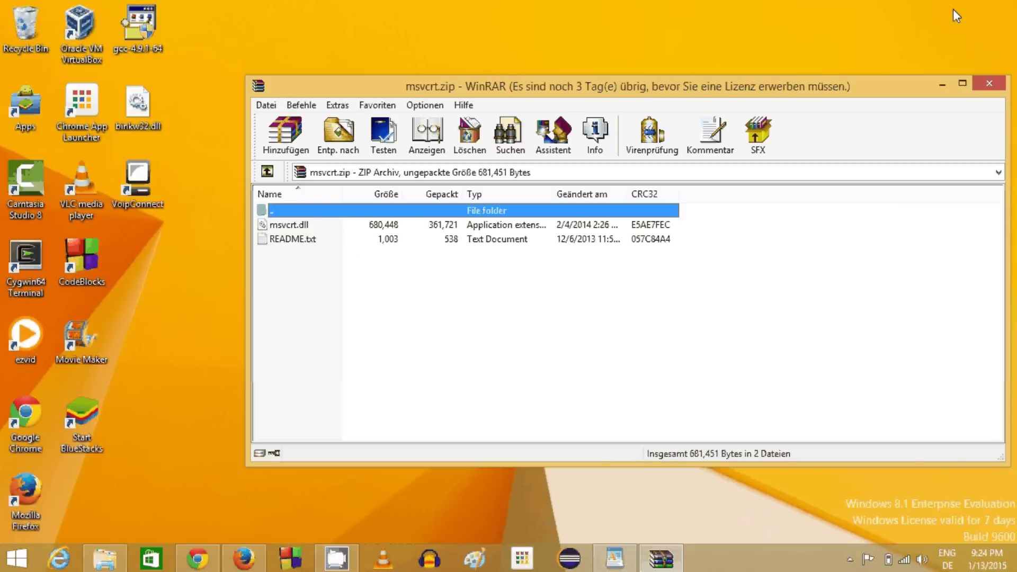
click(389, 274)
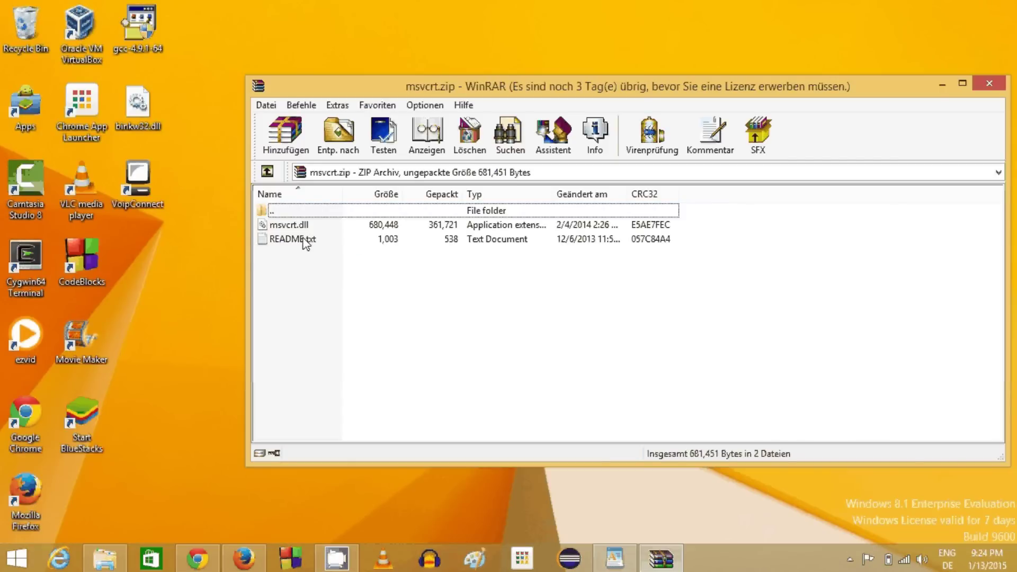
click(298, 230)
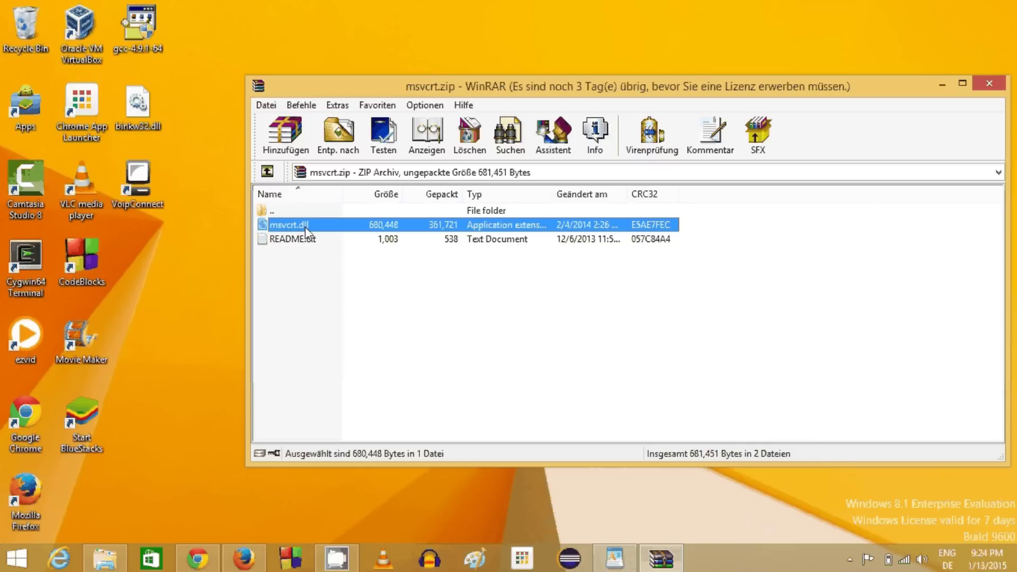
drag(306, 232, 178, 253)
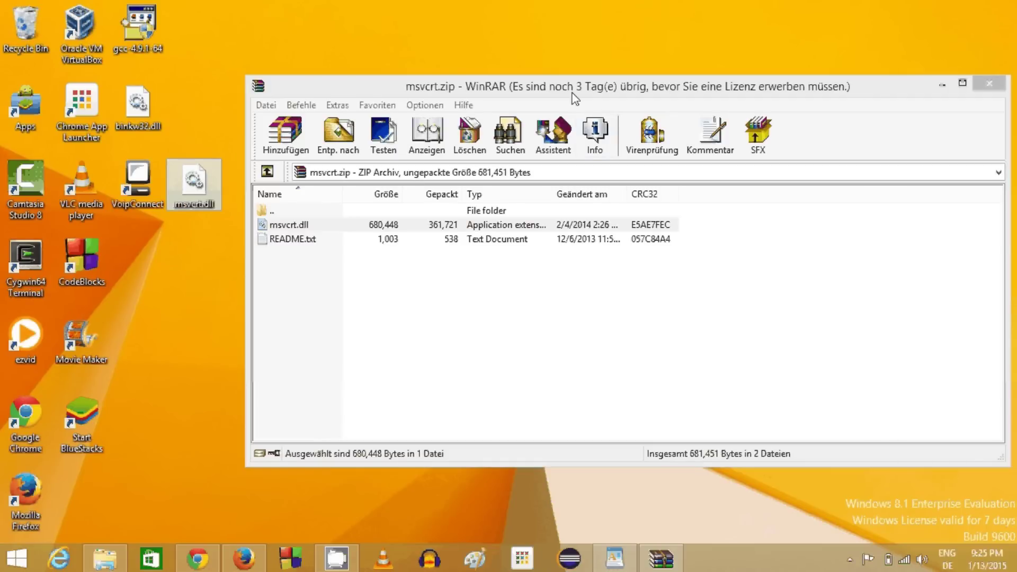
click(947, 94)
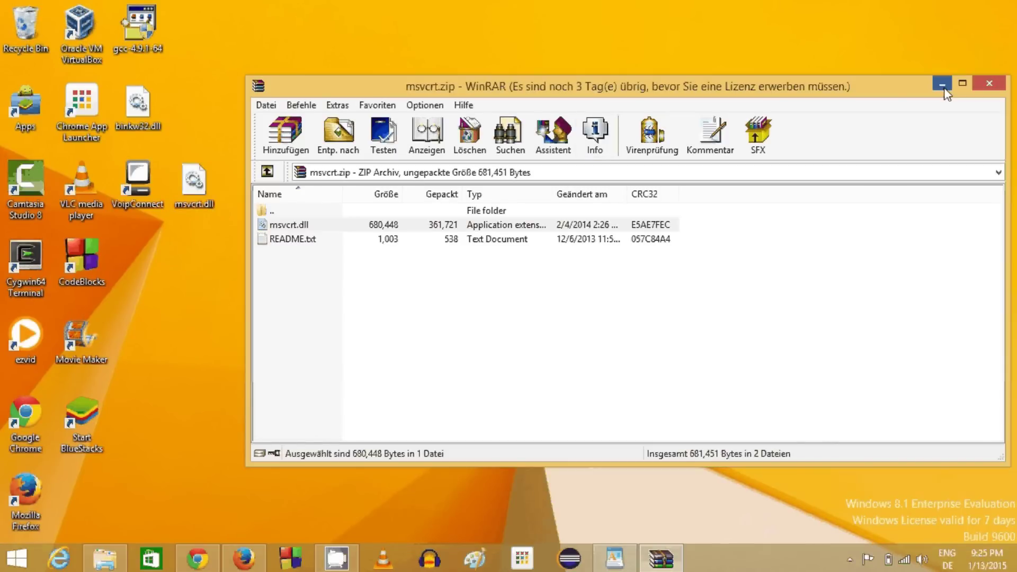
click(942, 84)
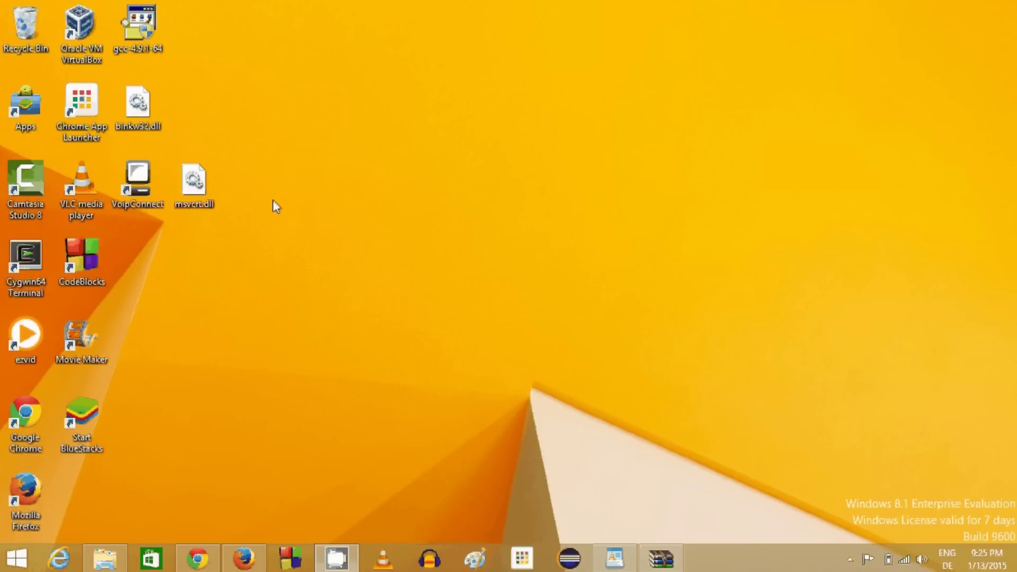
right_click(196, 189)
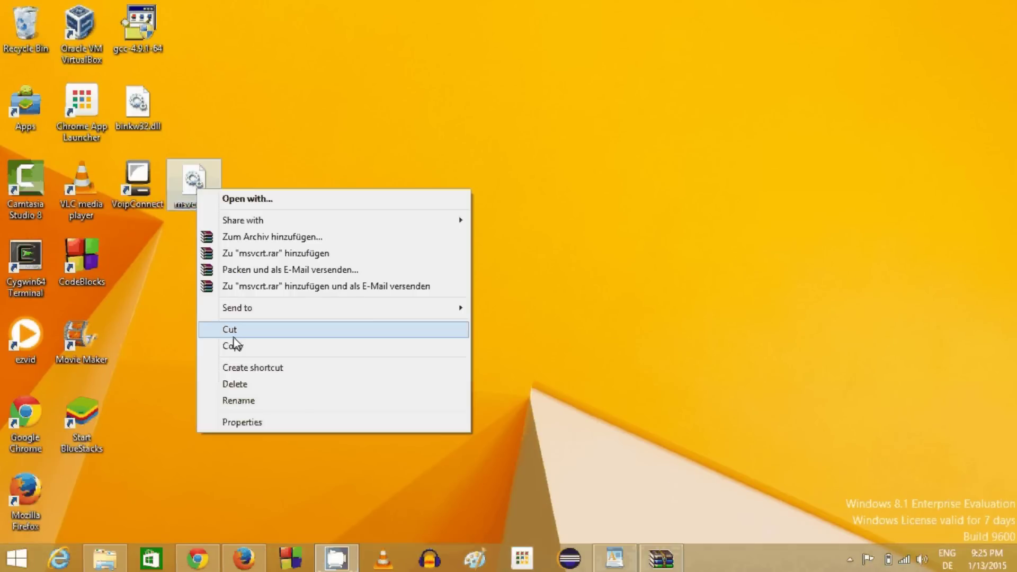
Step: Copy the desktop msvcrt.dll and browse File Explorer to C:\Windows\System32
click(233, 345)
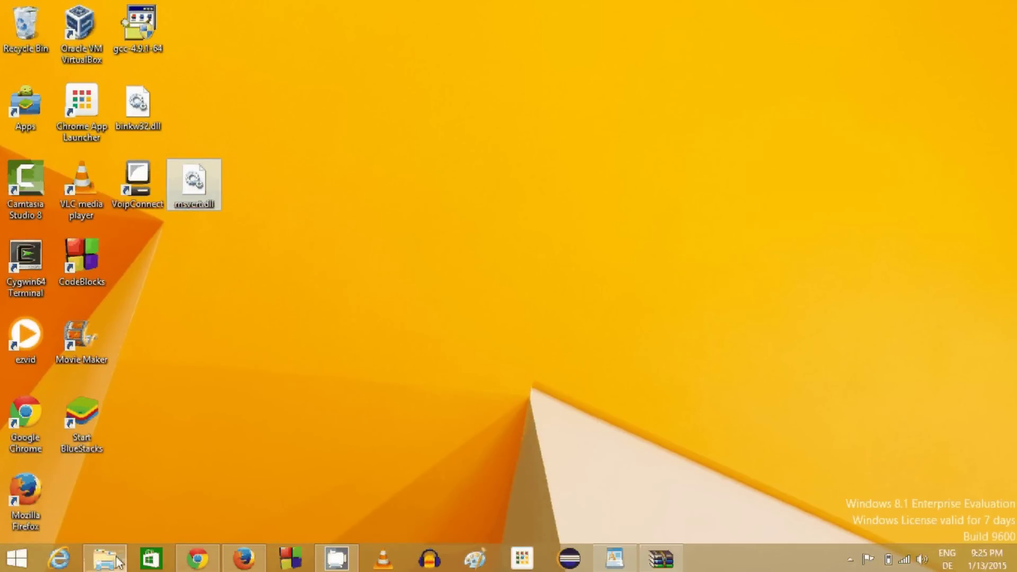
click(117, 561)
click(141, 50)
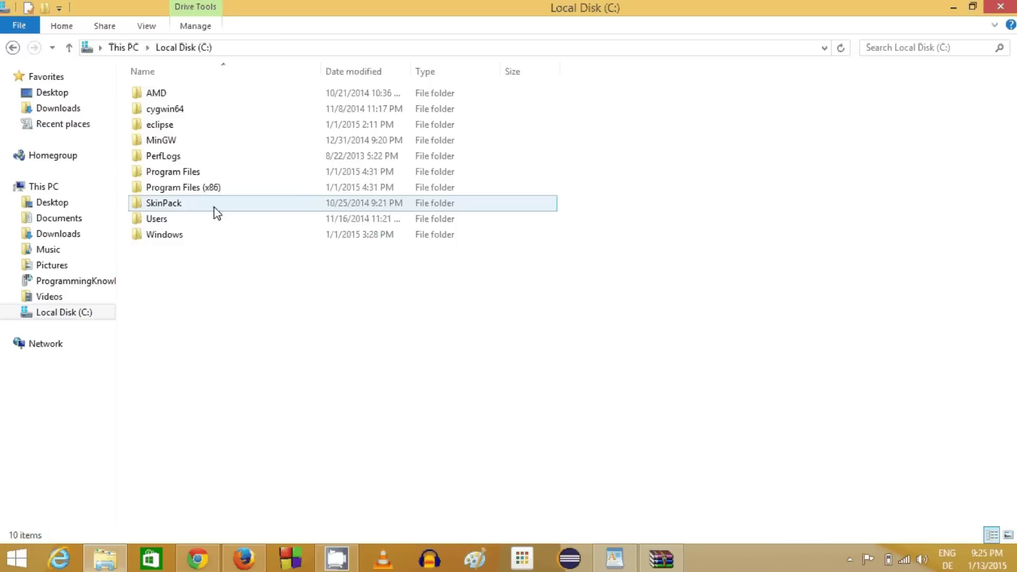
double_click(165, 239)
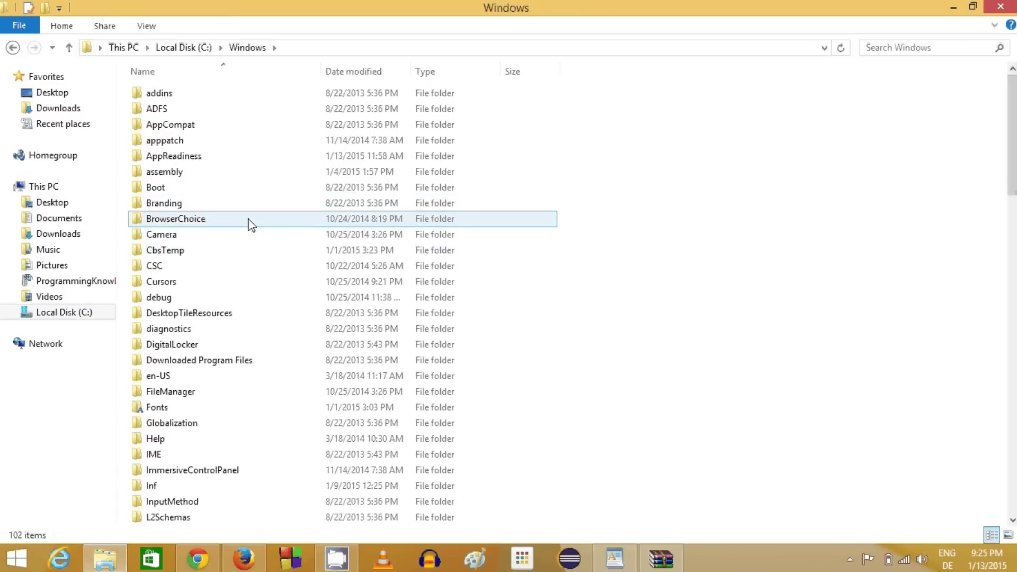
scroll(260, 201, down, 5)
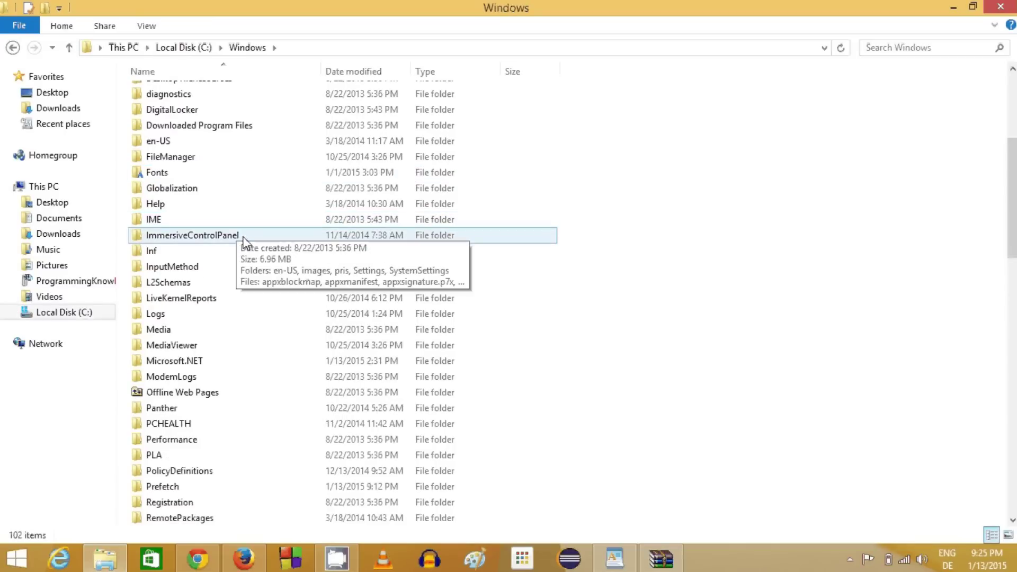
scroll(249, 243, down, 7)
scroll(246, 267, down, 8)
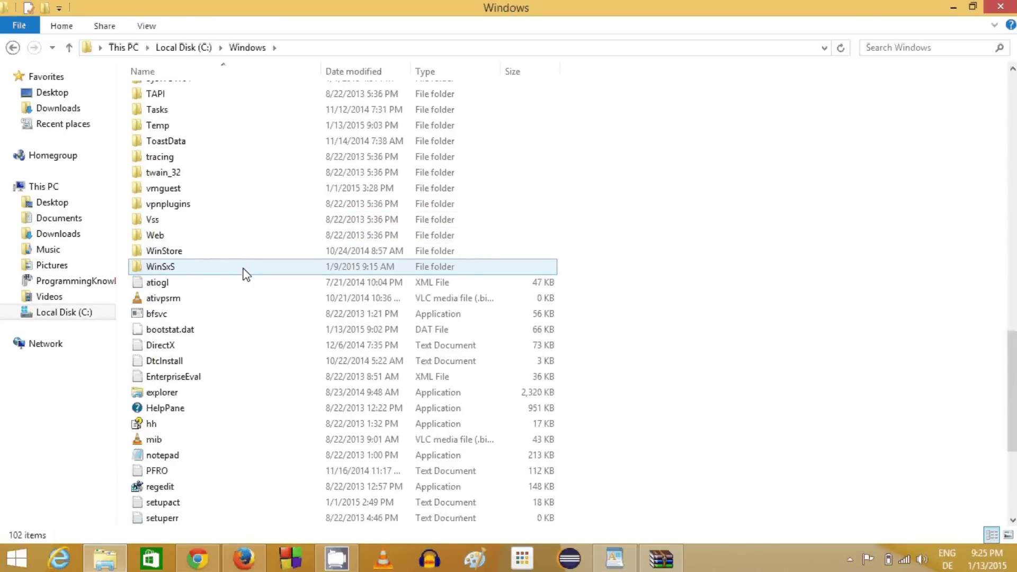
scroll(246, 273, down, 2)
scroll(246, 273, up, 3)
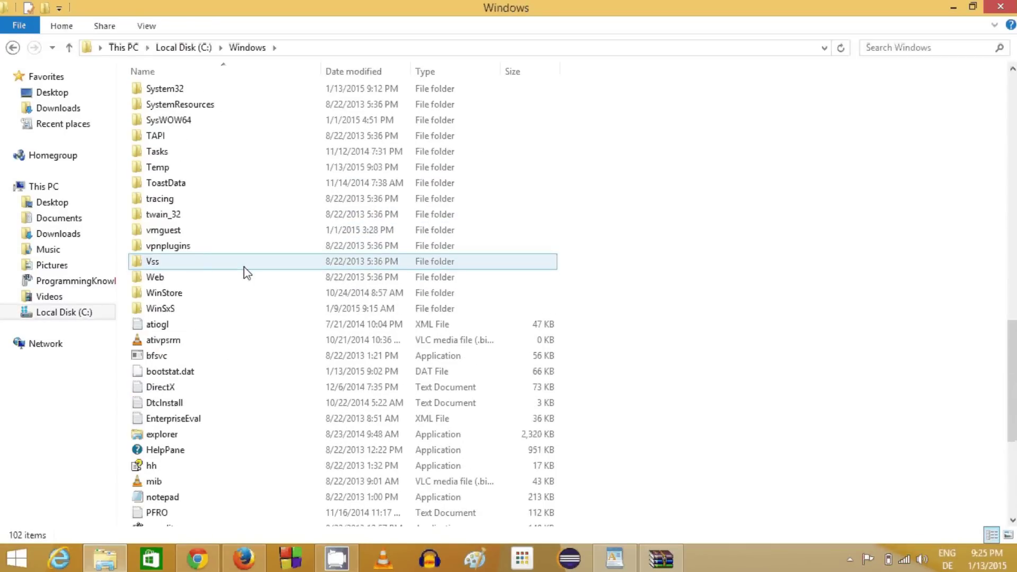
double_click(171, 94)
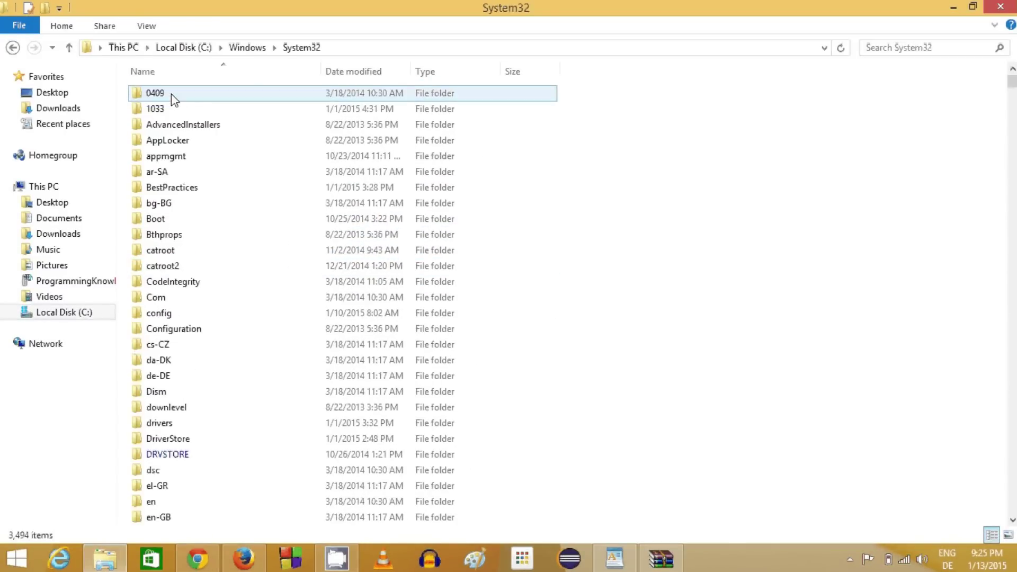
scroll(659, 277, down, 20)
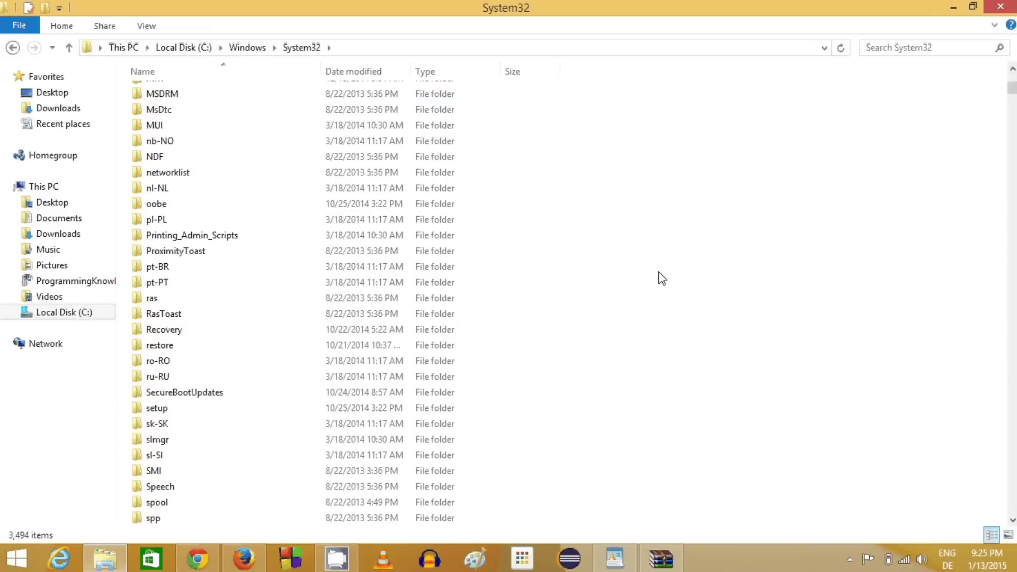
scroll(661, 279, down, 20)
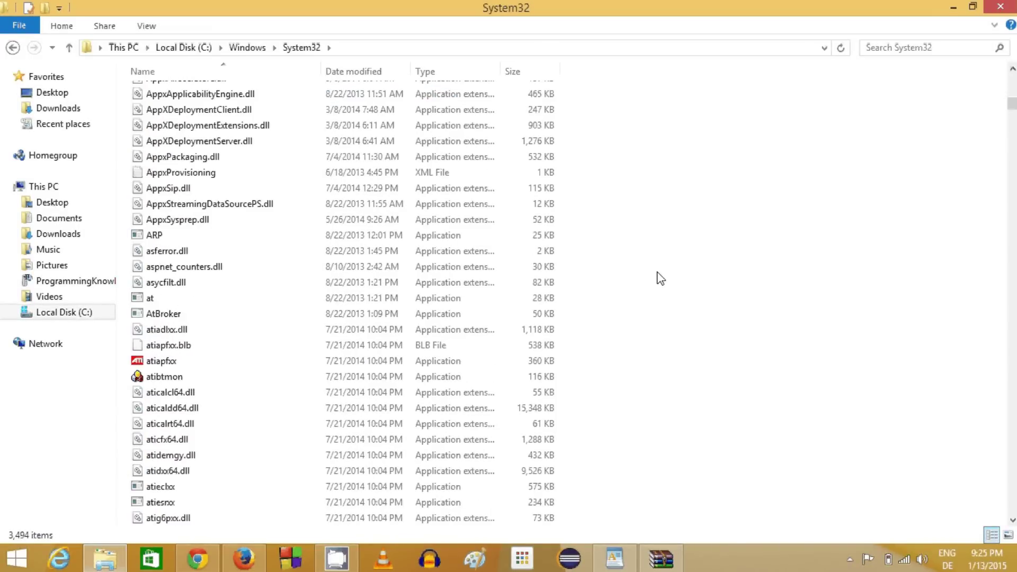
scroll(660, 278, down, 20)
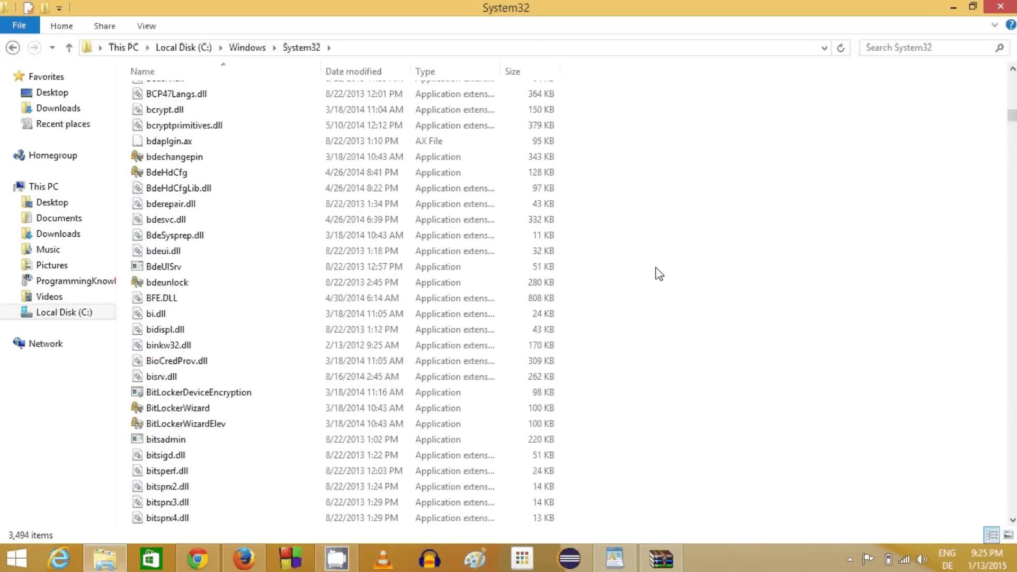
scroll(659, 273, down, 20)
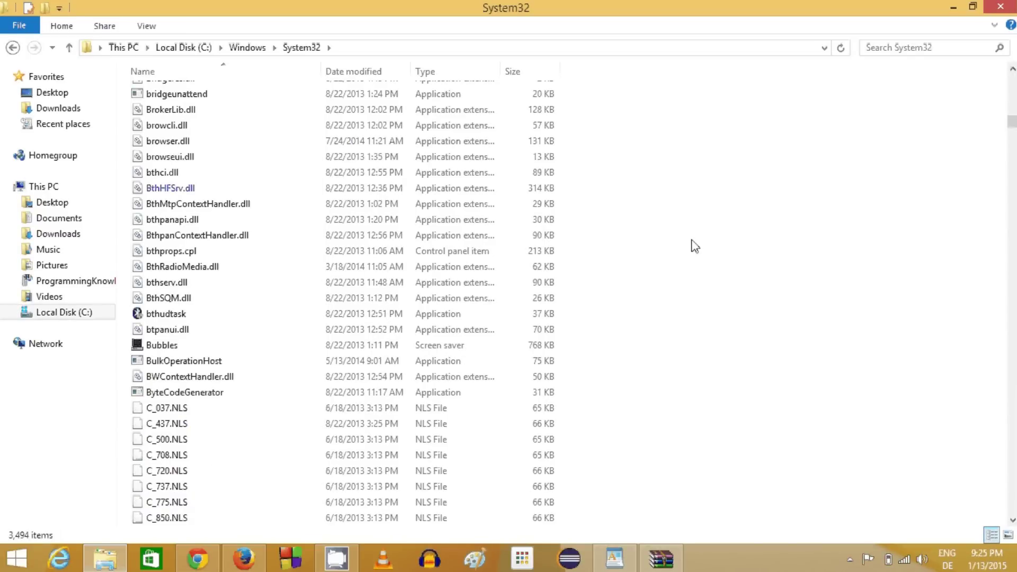
key(ctrl+v)
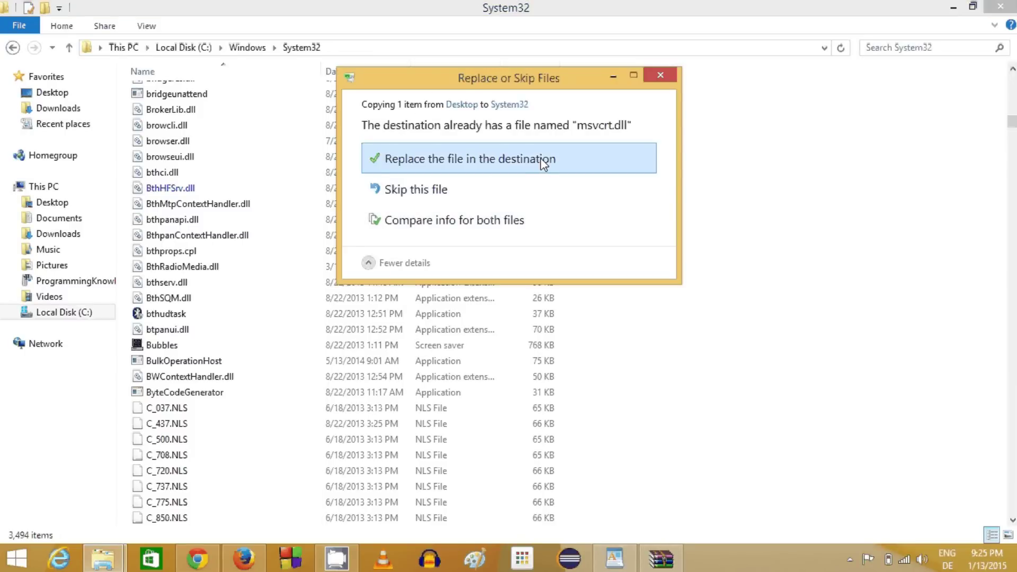
click(511, 159)
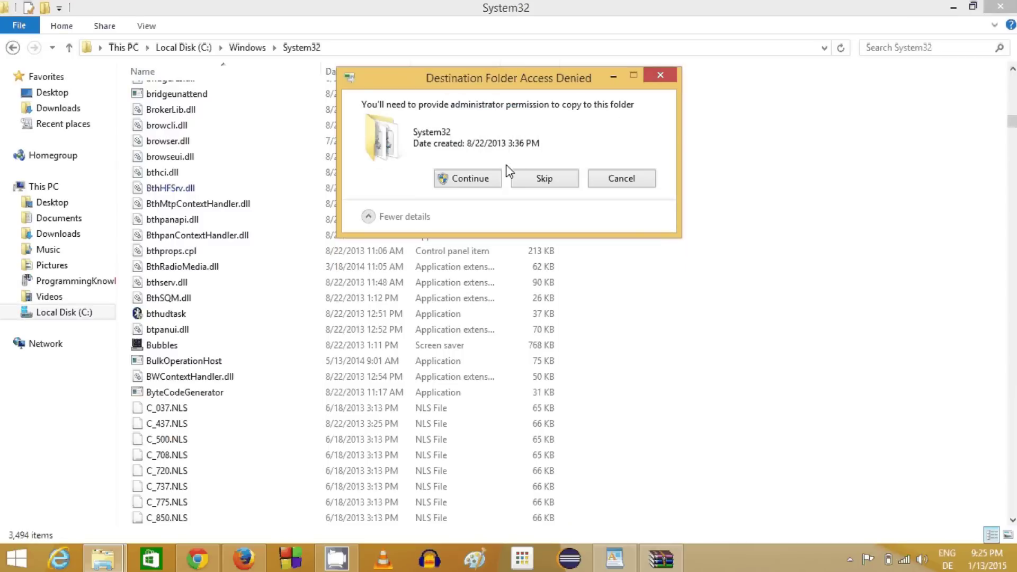
click(455, 186)
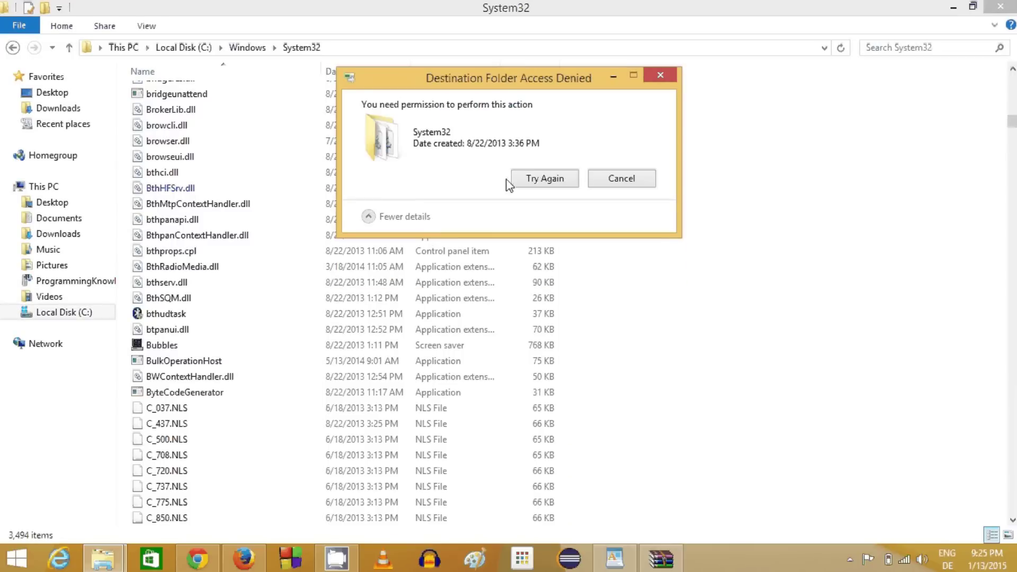
click(625, 182)
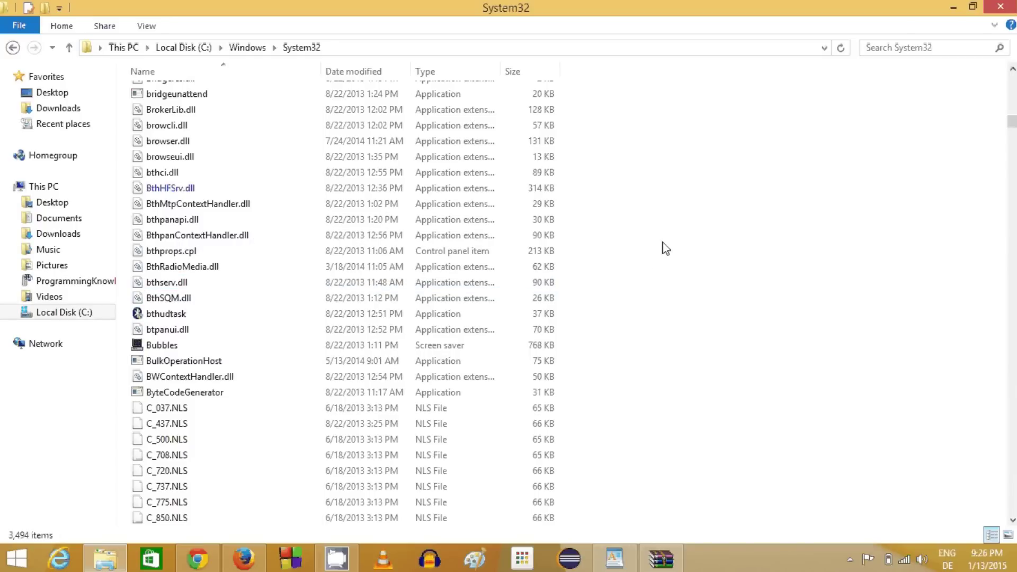
Step: Return to the DLL-files.com msvcrt.dll page in Firefox
click(246, 565)
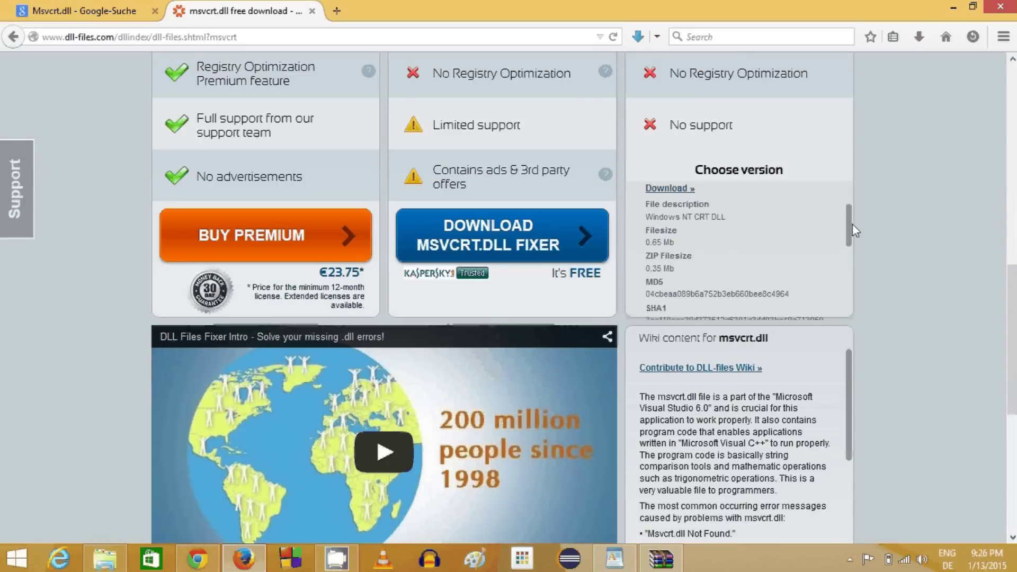
Step: Save the 64bit 7.0.6001.18000 zip and open msvcrt(1).zip in WinRAR
drag(850, 218, 847, 270)
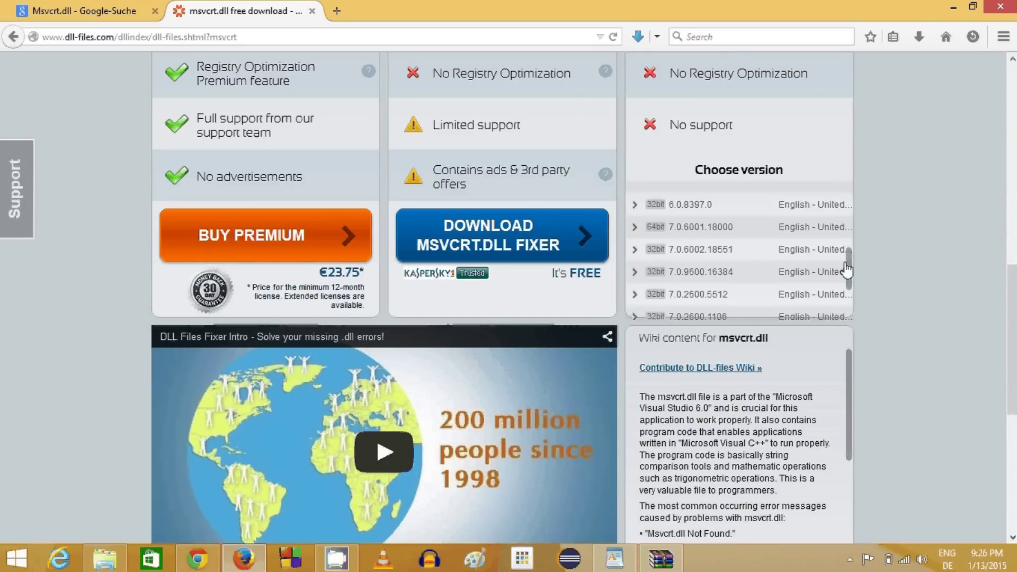
click(674, 228)
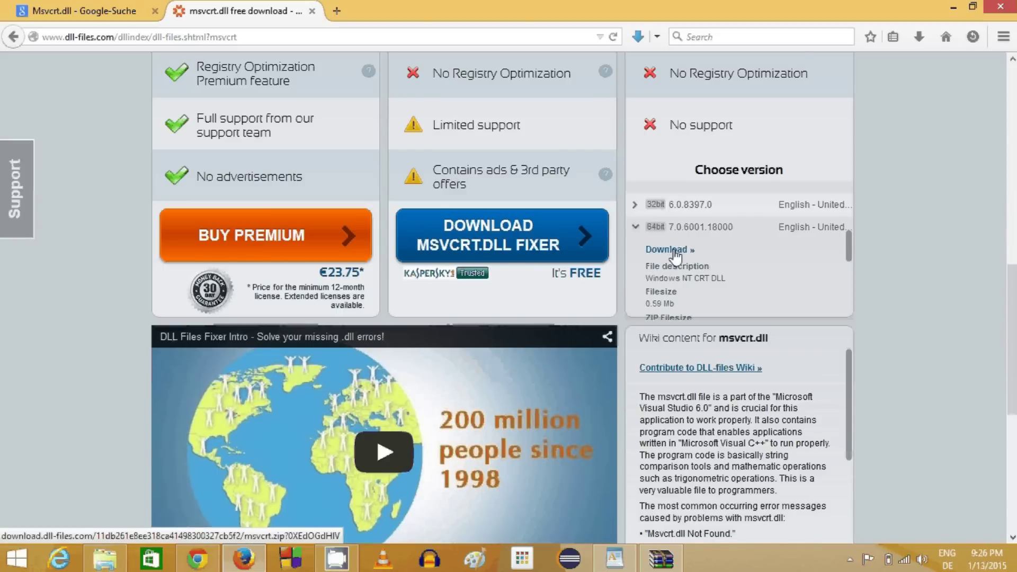
click(671, 253)
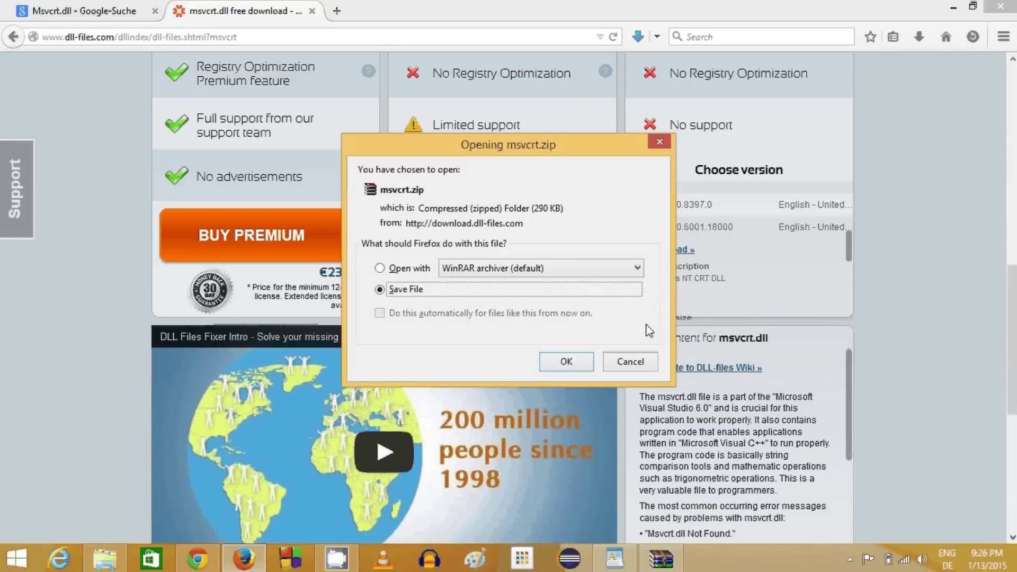
click(592, 365)
click(919, 40)
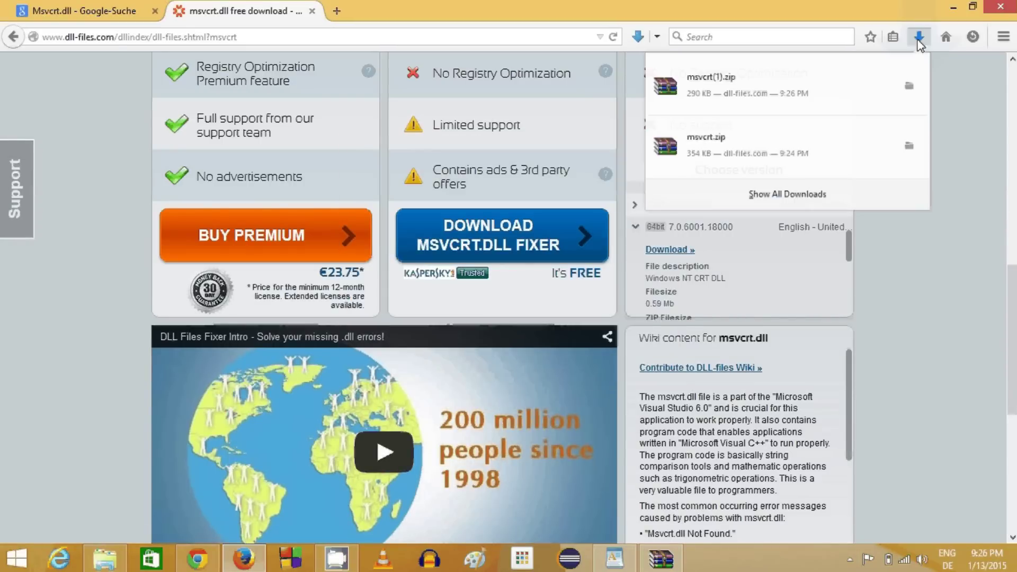
click(804, 95)
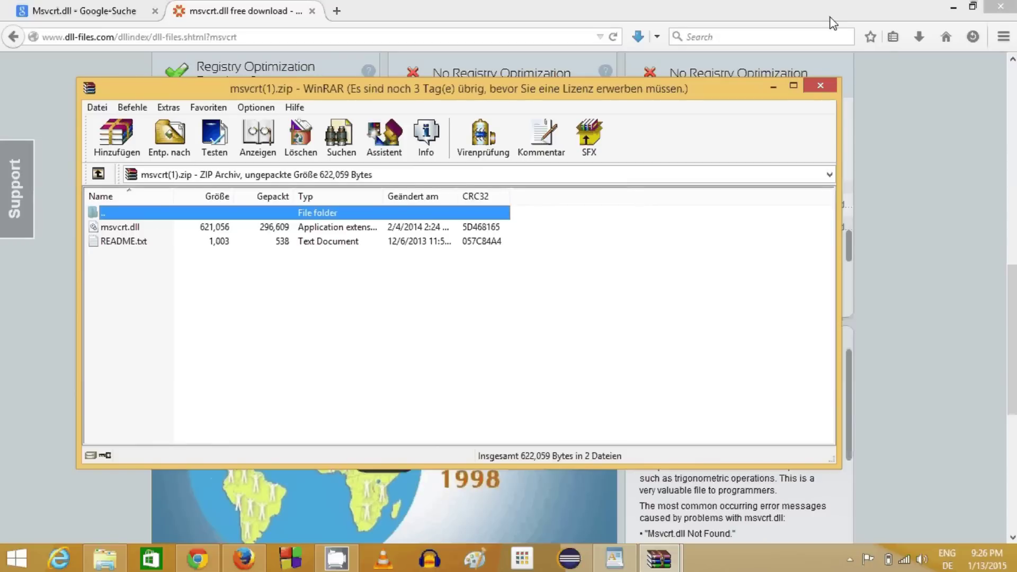
Step: Extract msvcrt.dll from msvcrt(1).zip to the desktop, replacing the existing copy
click(955, 9)
click(955, 9)
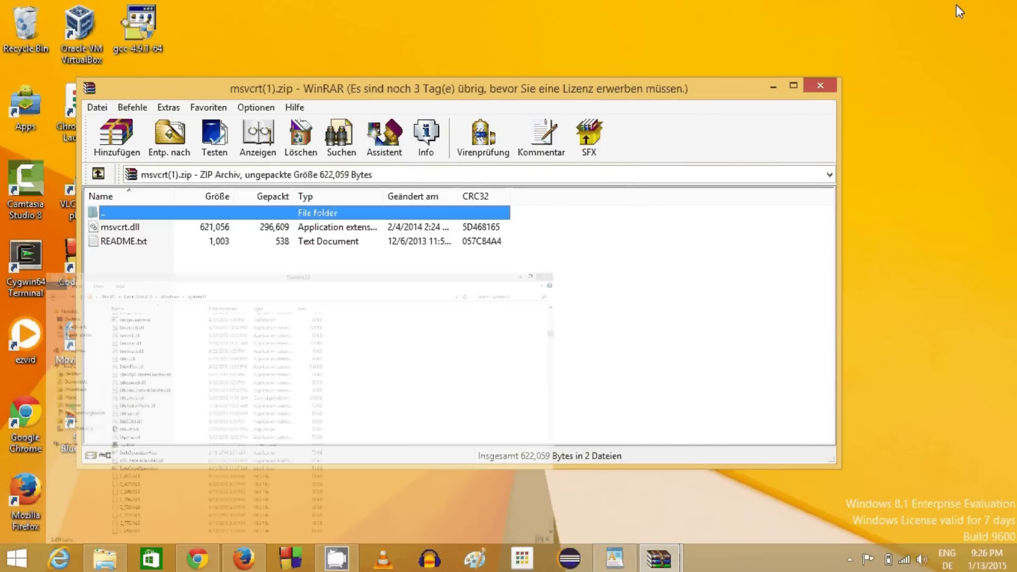
click(126, 226)
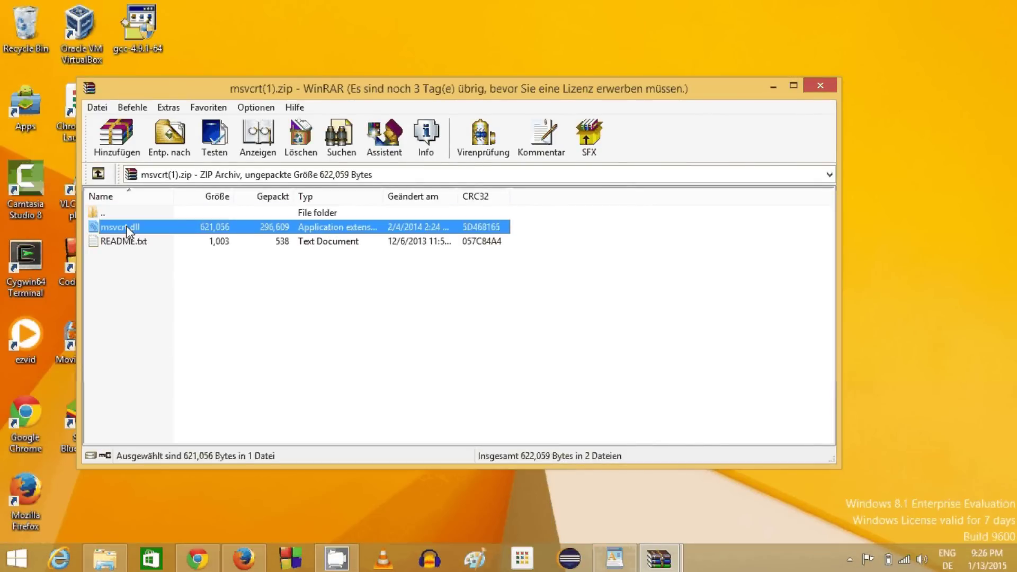
right_click(126, 226)
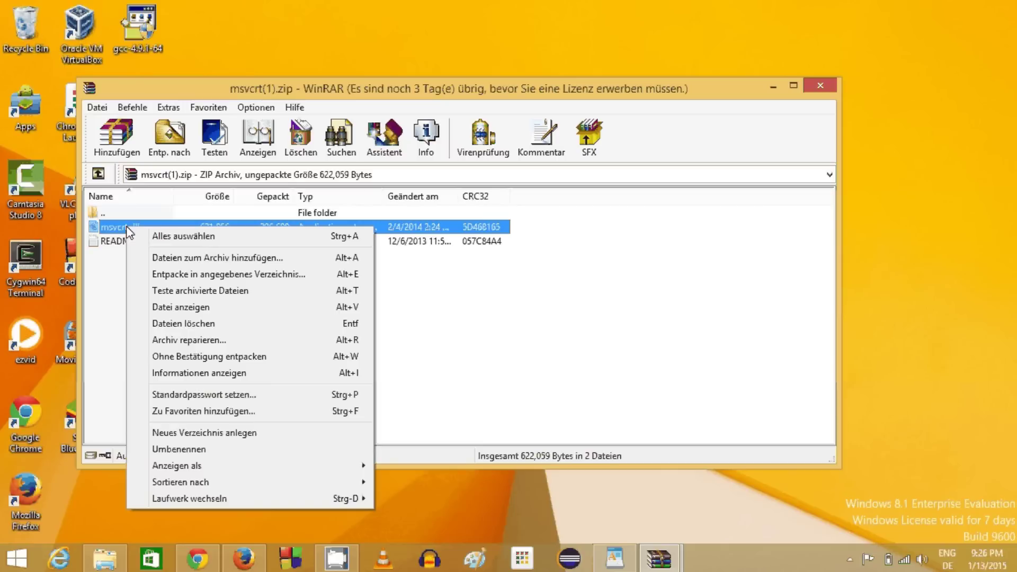
click(109, 268)
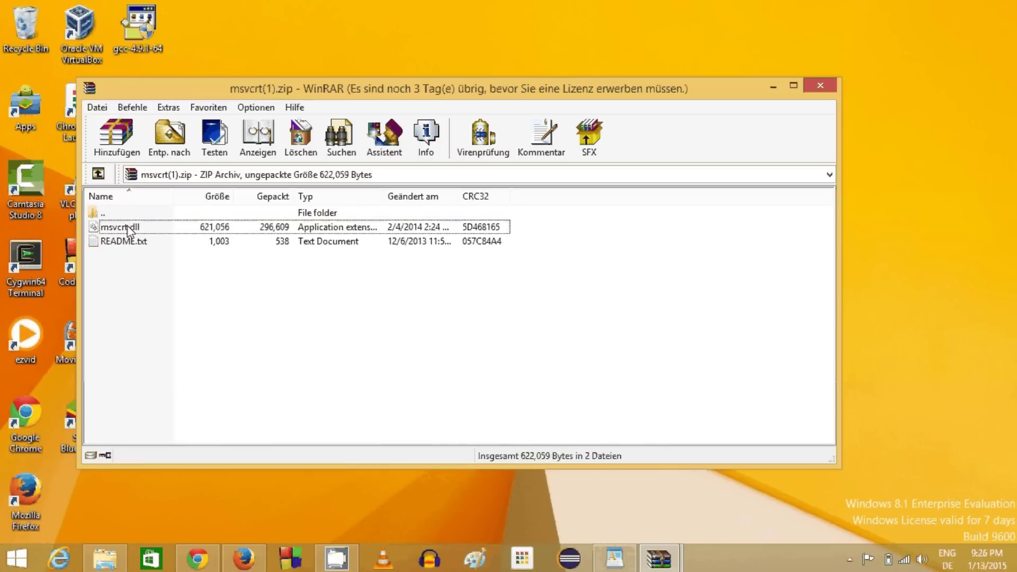
click(128, 227)
right_click(128, 226)
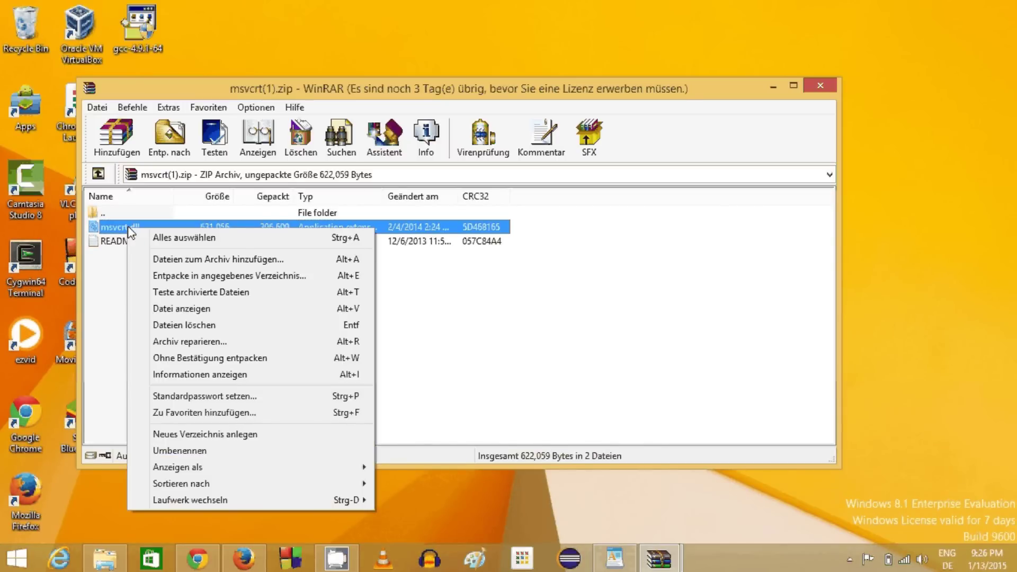
click(133, 228)
double_click(132, 229)
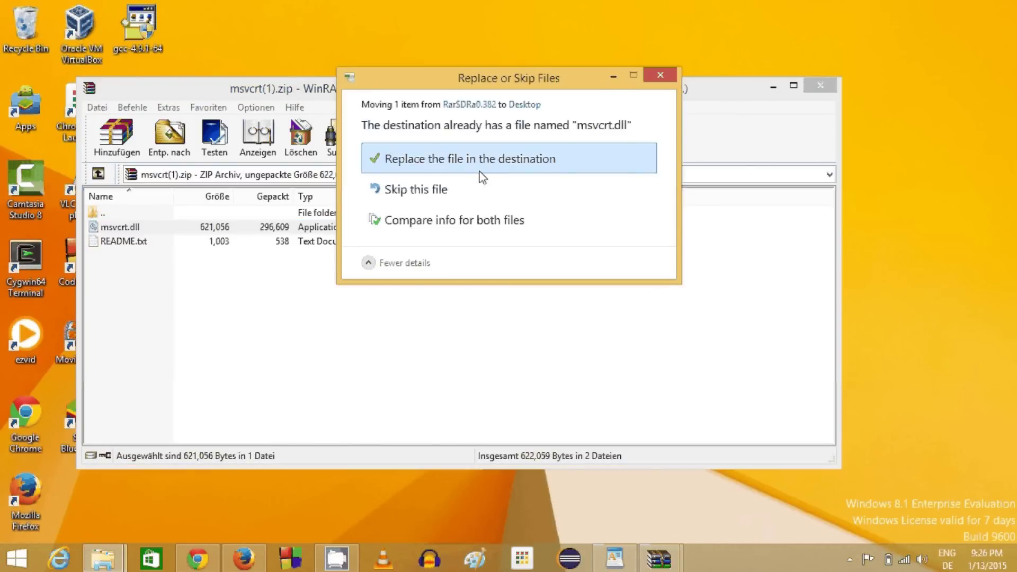
click(479, 170)
Step: Copy the new desktop msvcrt.dll to the clipboard
drag(688, 79, 720, 129)
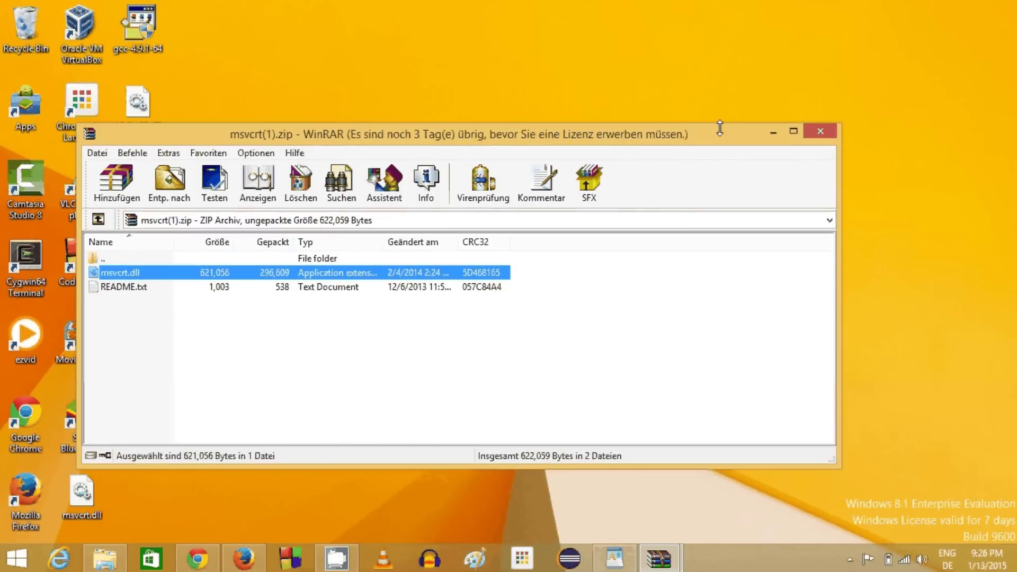
drag(659, 140, 832, 147)
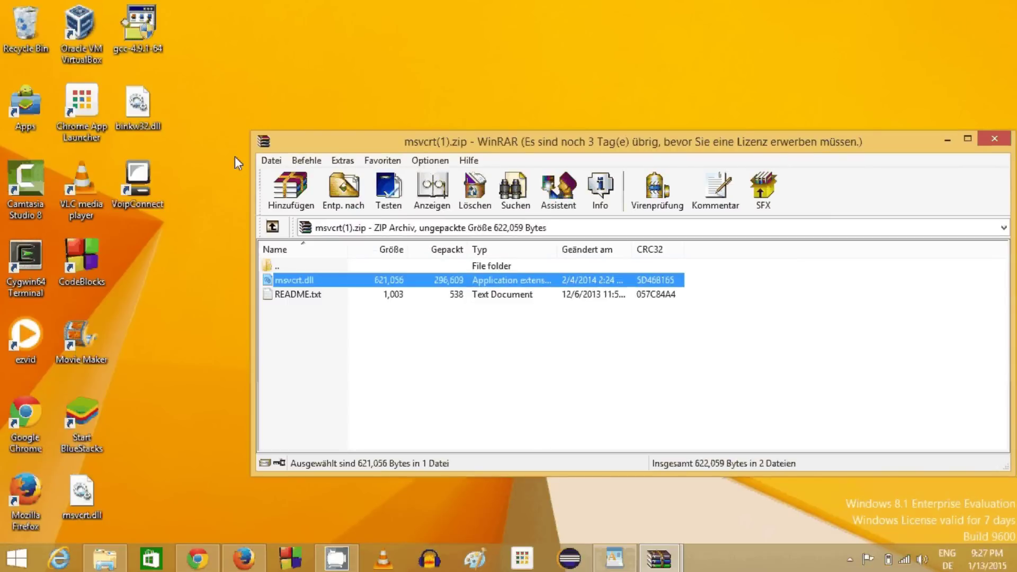
right_click(74, 502)
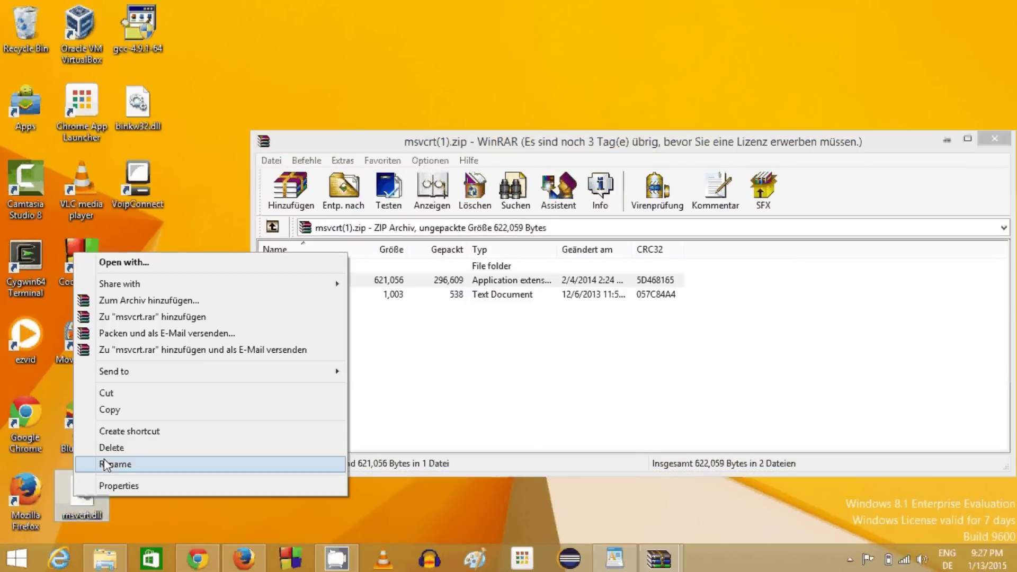
click(110, 410)
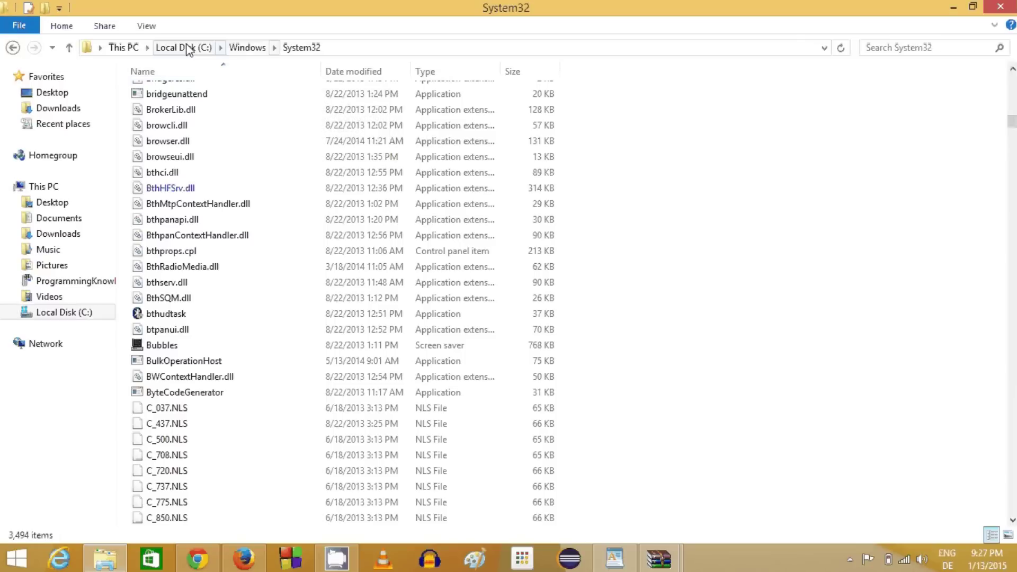
click(182, 48)
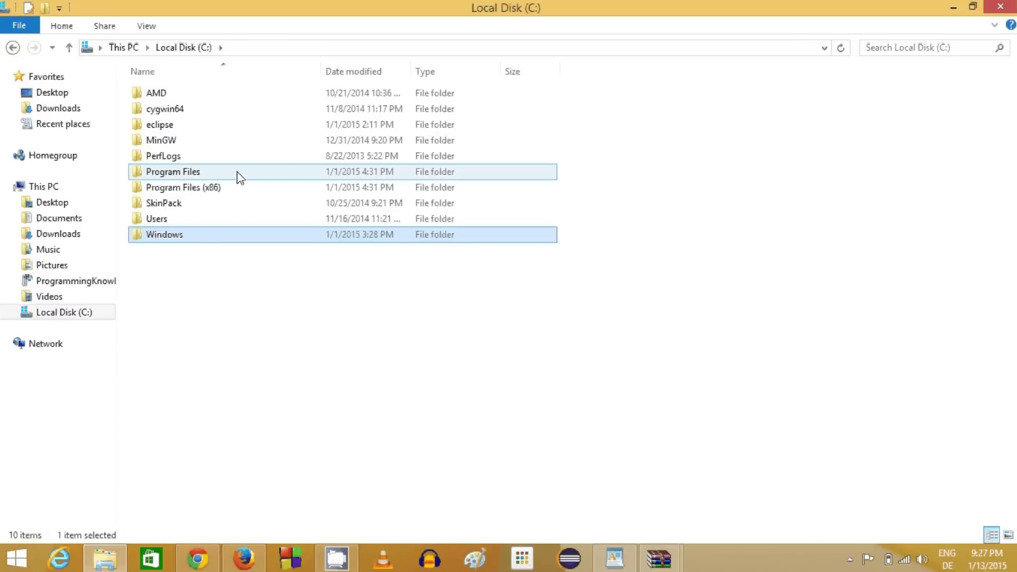
Step: Browse File Explorer to the C:\Windows\SysWOW64 folder
click(170, 47)
click(123, 48)
double_click(185, 205)
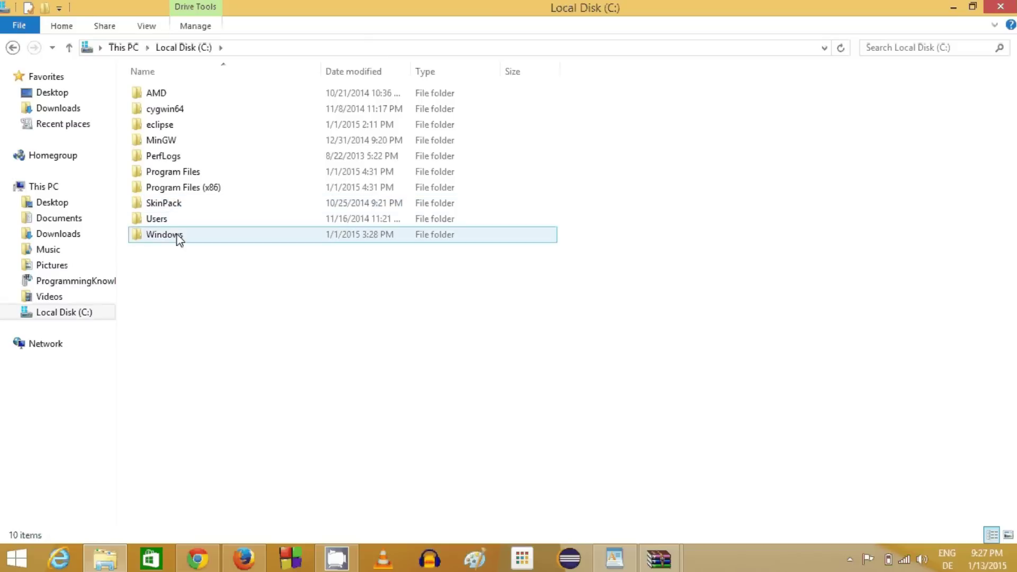
click(176, 236)
double_click(178, 237)
scroll(191, 233, down, 12)
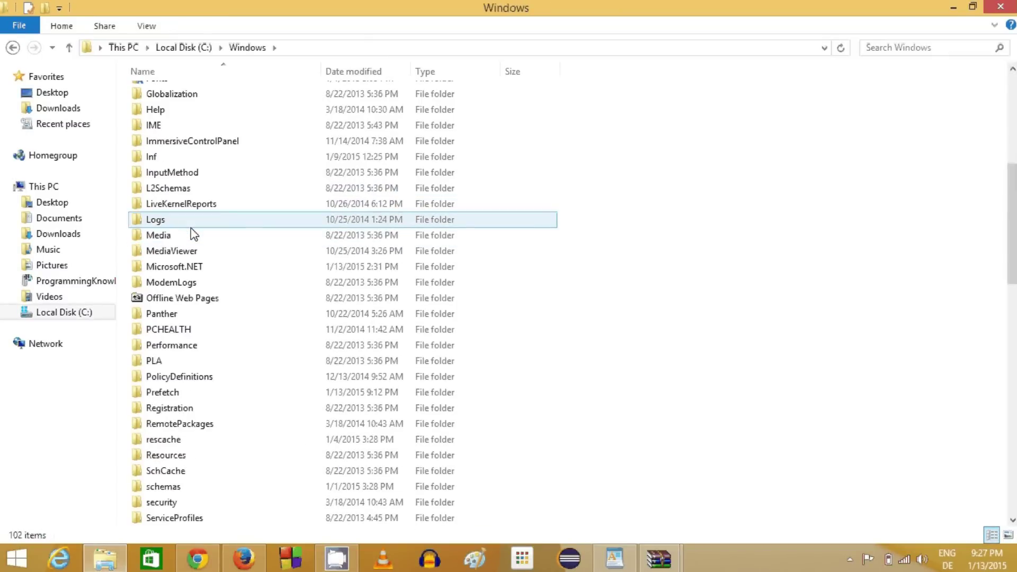
scroll(194, 236, down, 4)
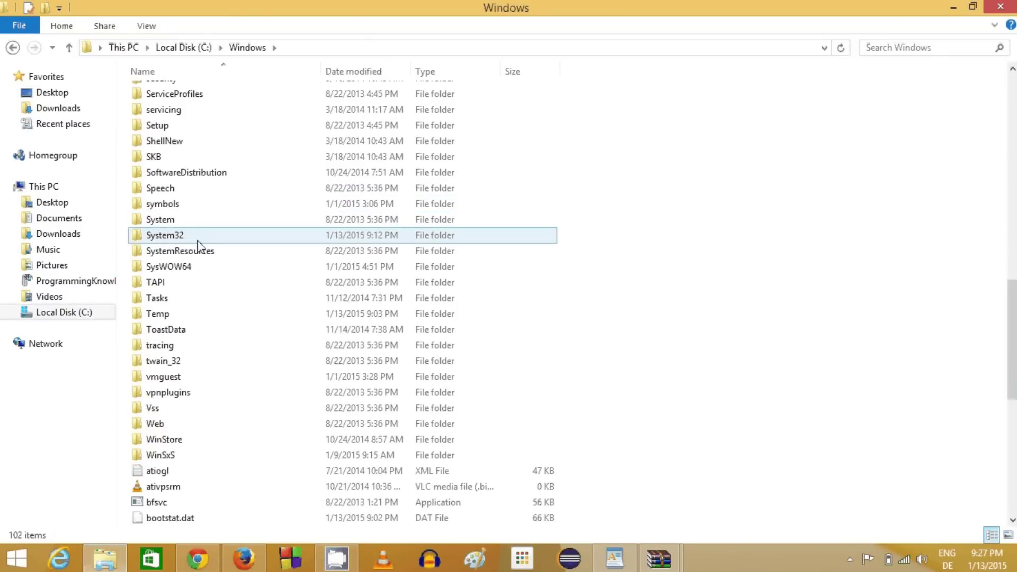
double_click(180, 269)
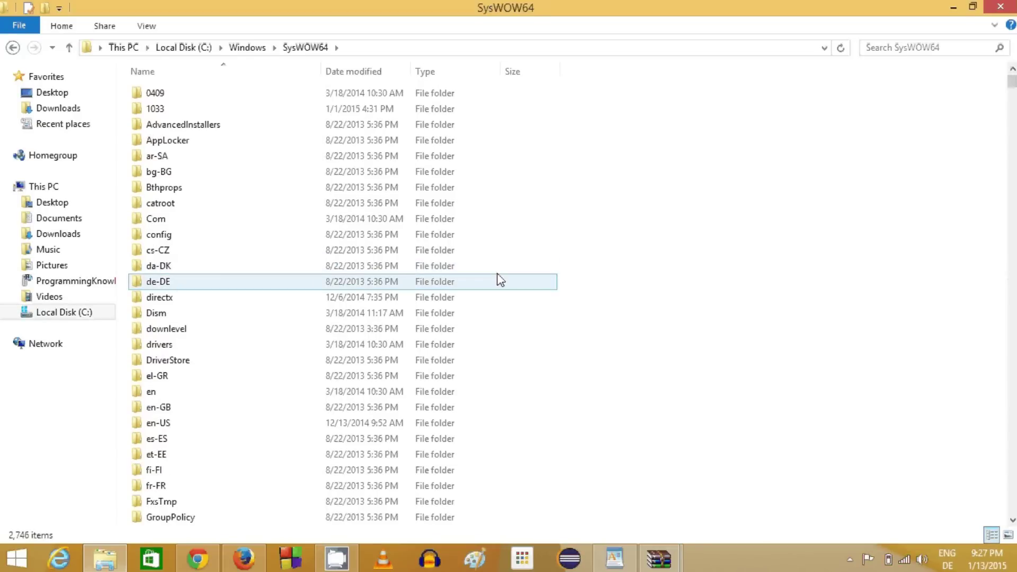
scroll(500, 278, down, 6)
scroll(505, 278, down, 20)
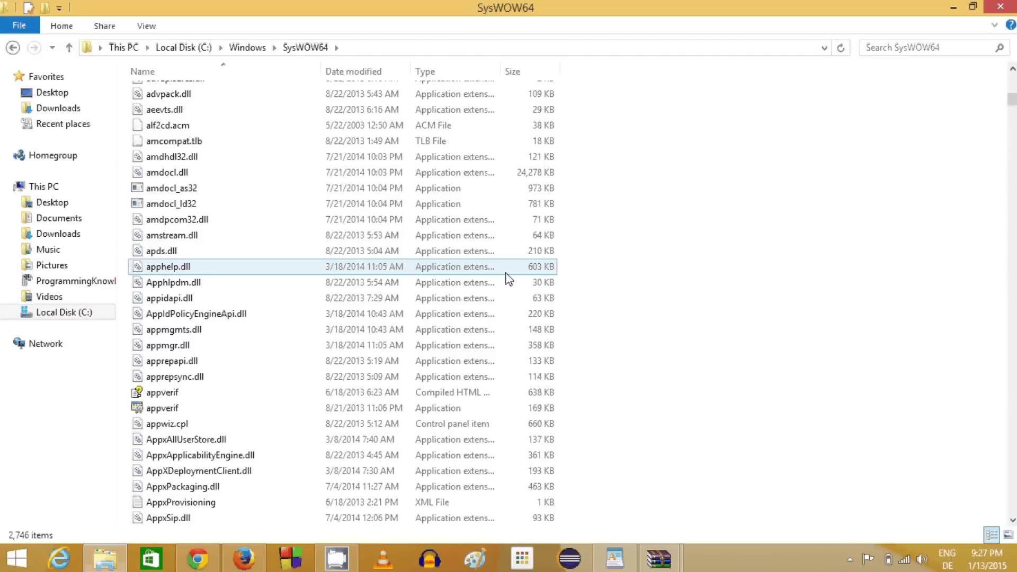
scroll(505, 278, down, 20)
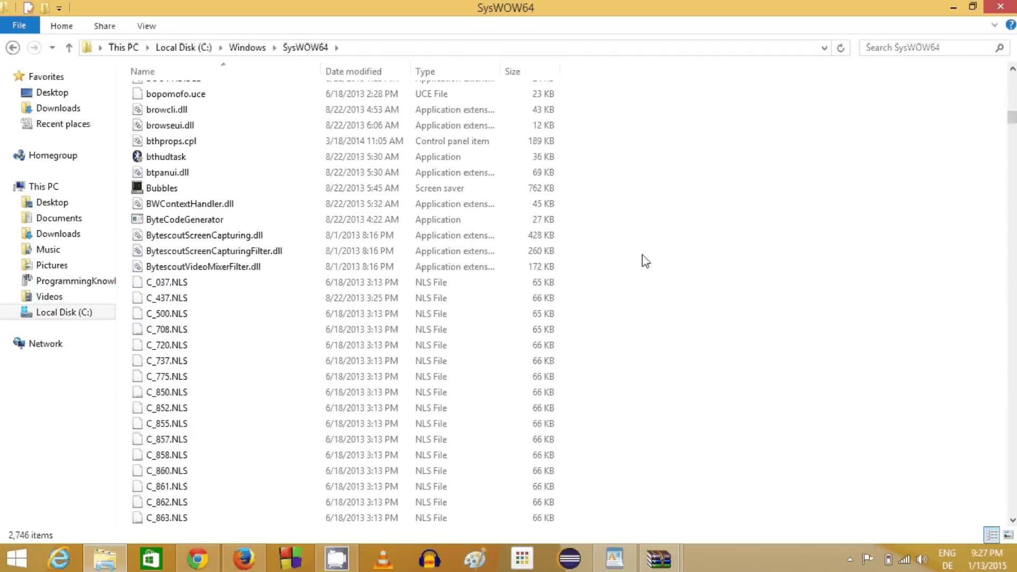
scroll(645, 261, down, 5)
Step: Paste msvcrt.dll with Replace, cancel after access is denied, then clear the windows
key(ctrl+v)
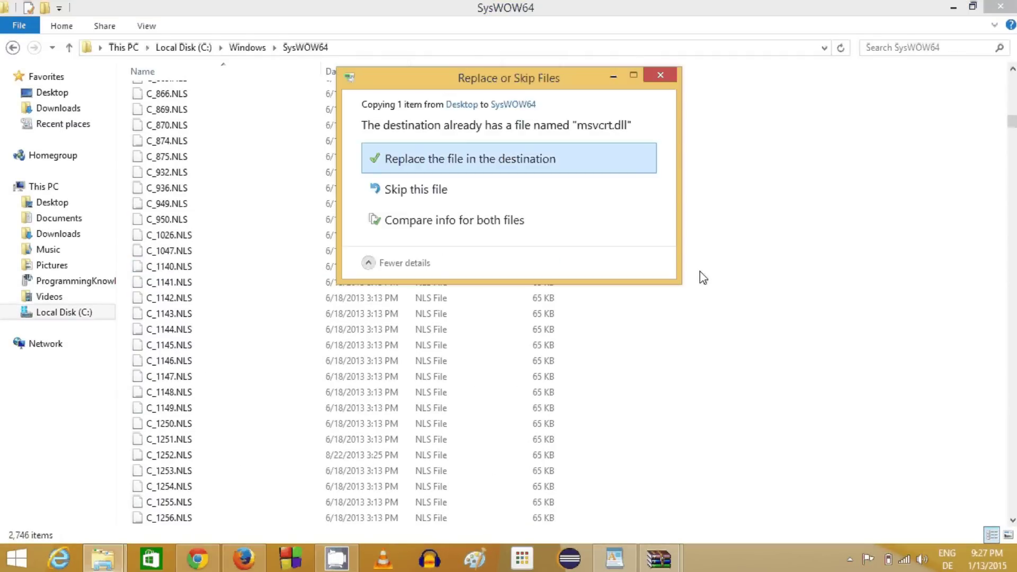
click(530, 169)
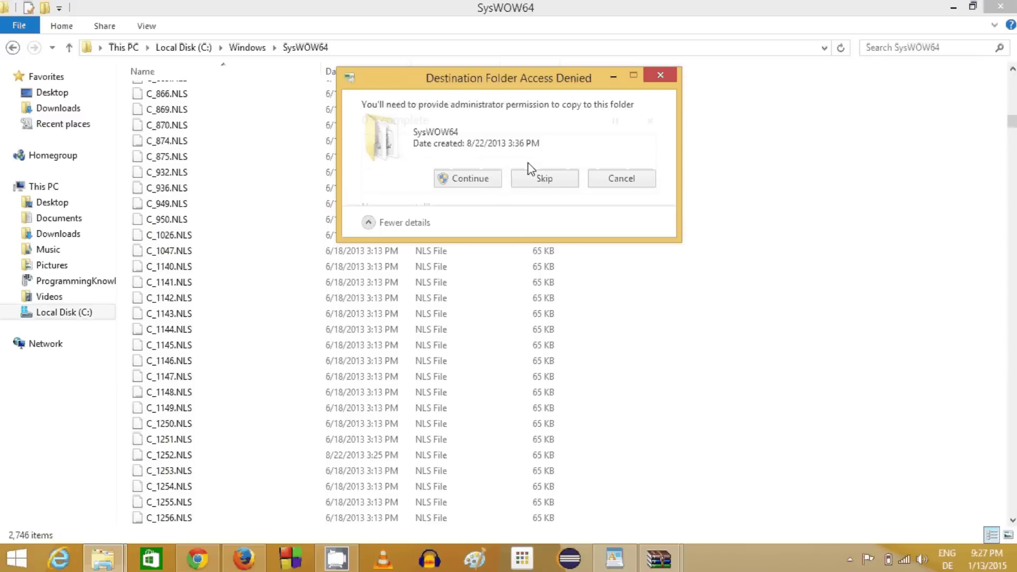
click(490, 180)
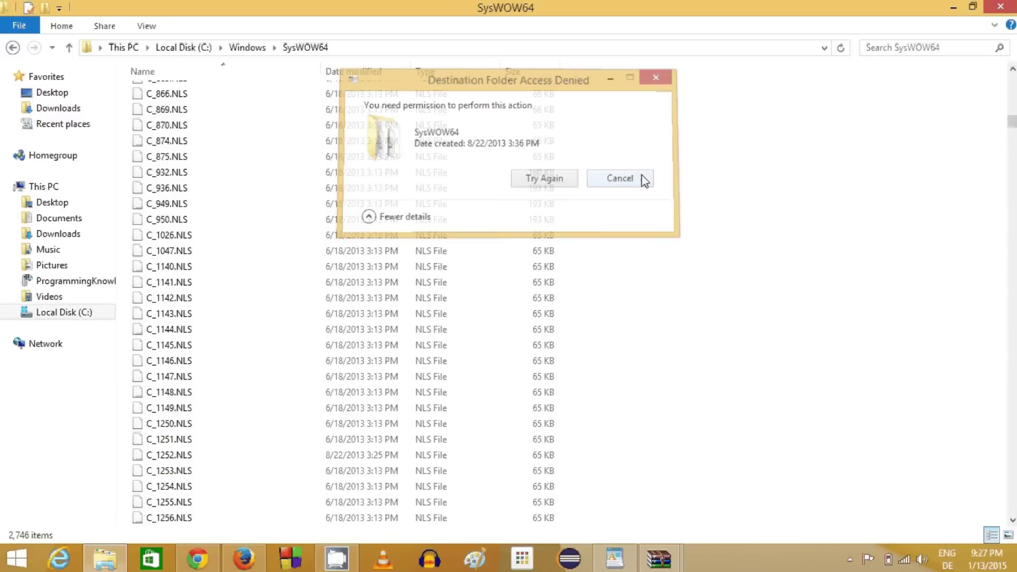
click(643, 179)
click(954, 6)
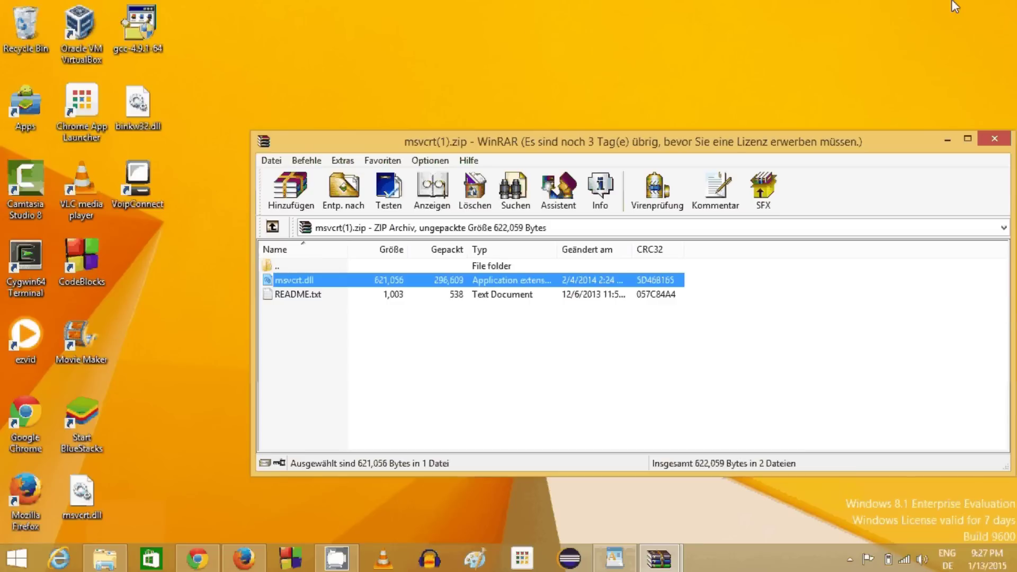
click(993, 139)
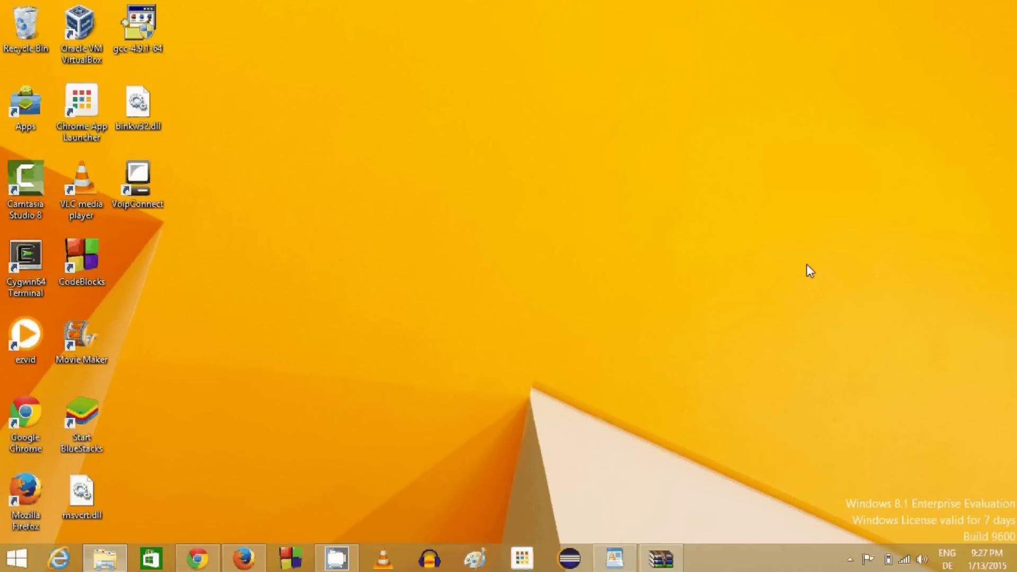